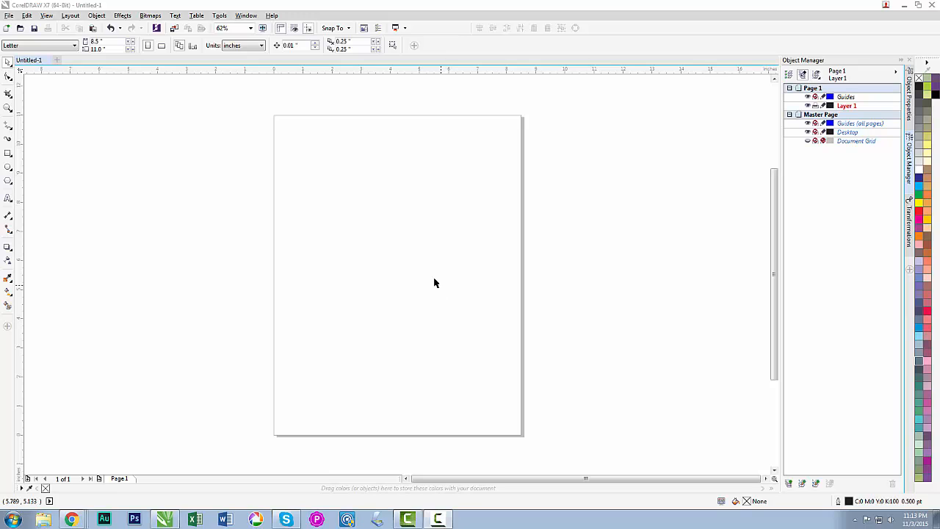
# - Add artistic text in the upper half of the page reading "Presented To" with the recipient's full name on a second line
pyautogui.click(7, 199)
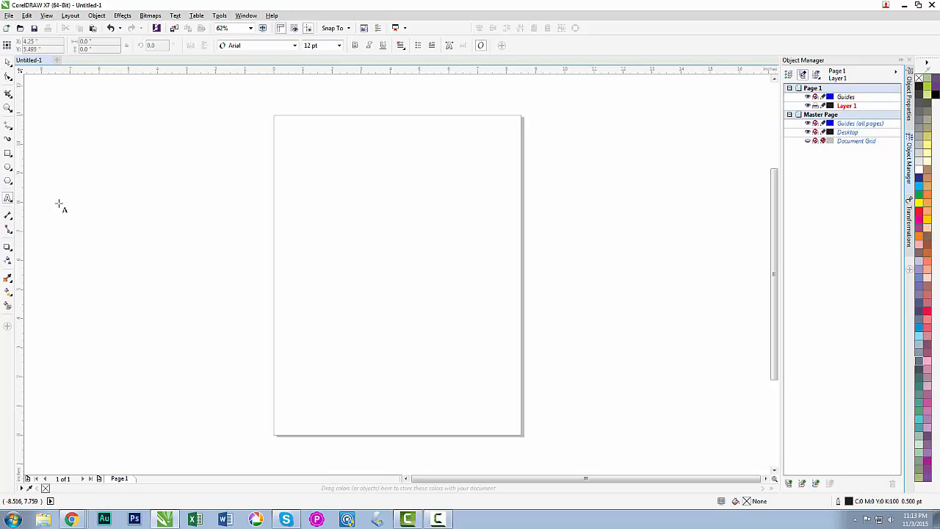
pyautogui.click(389, 214)
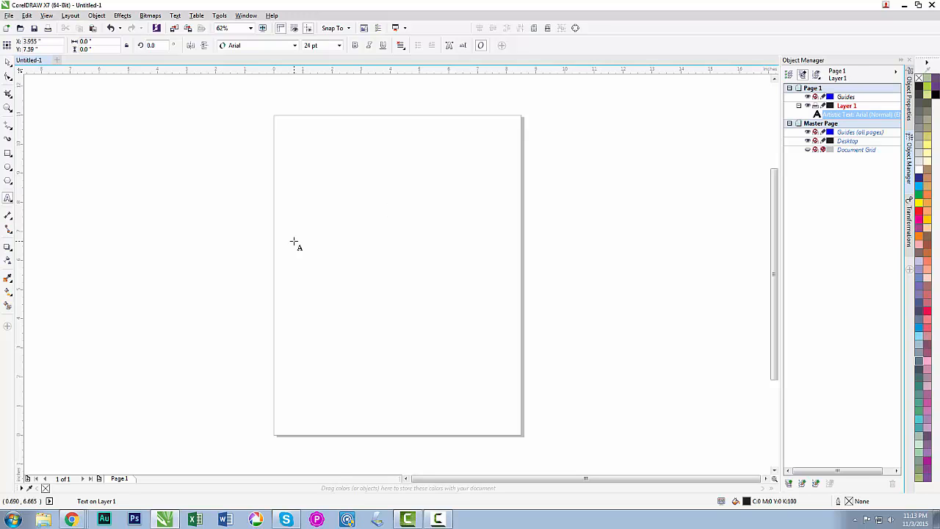
pyautogui.write('Presented To')
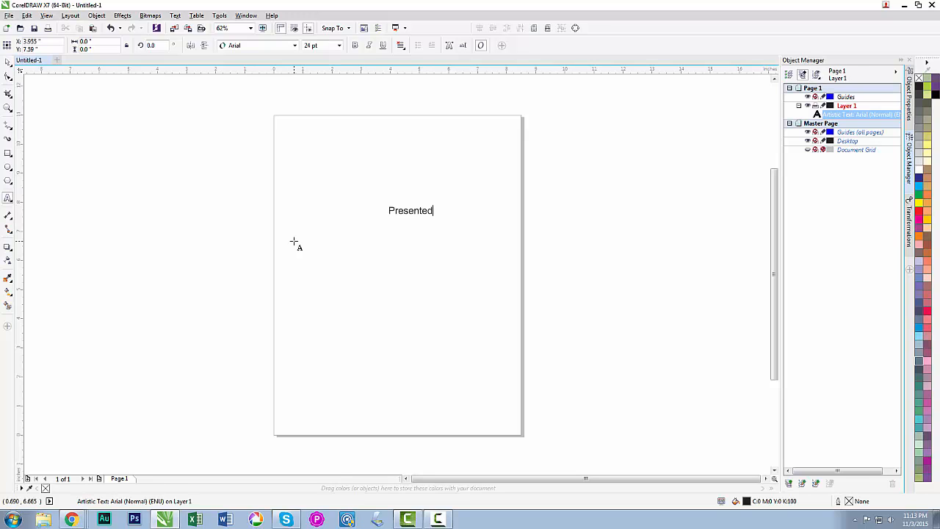
pyautogui.press('Return')
pyautogui.write('Joe blow')
pyautogui.press('BackSpace')
pyautogui.press('BackSpace')
pyautogui.press('BackSpace')
pyautogui.press('BackSpace')
pyautogui.write('Blow')
pyautogui.click(390, 264)
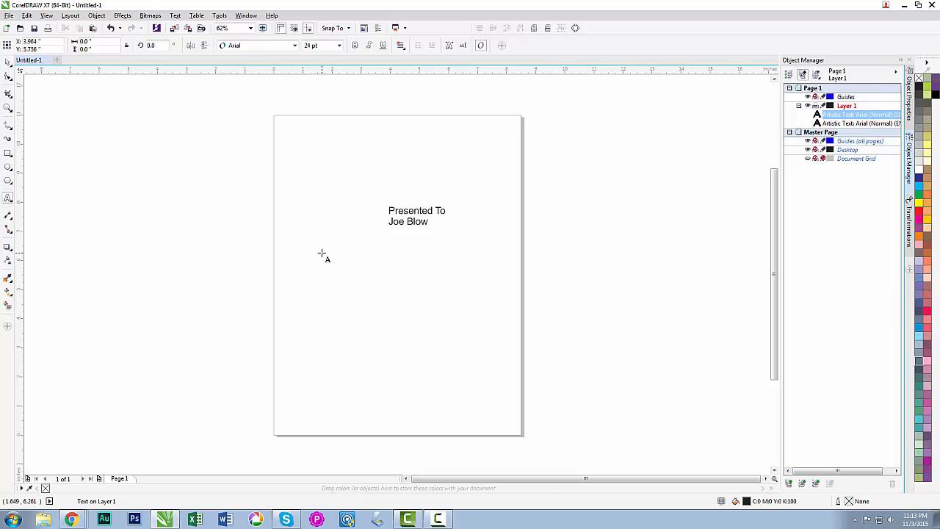
# - Center-align the two-line "Presented To" text object
pyautogui.click(8, 63)
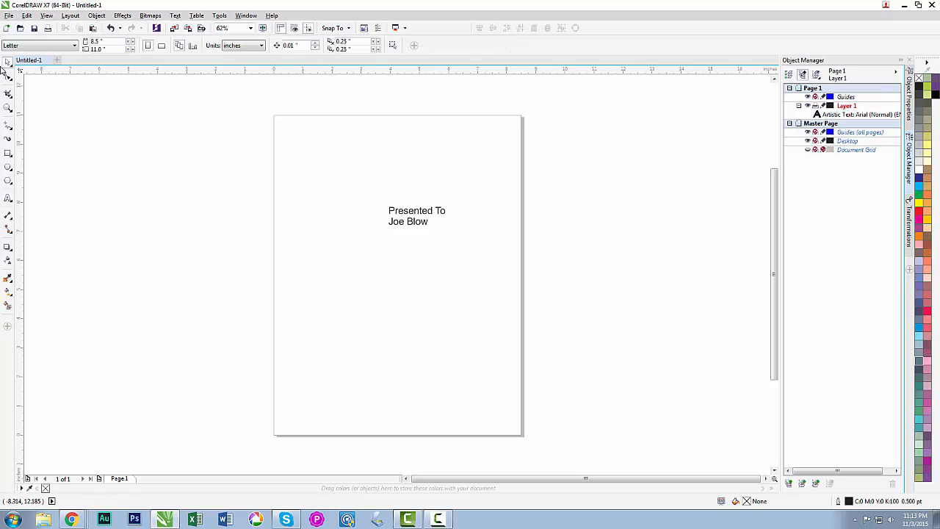
pyautogui.click(404, 213)
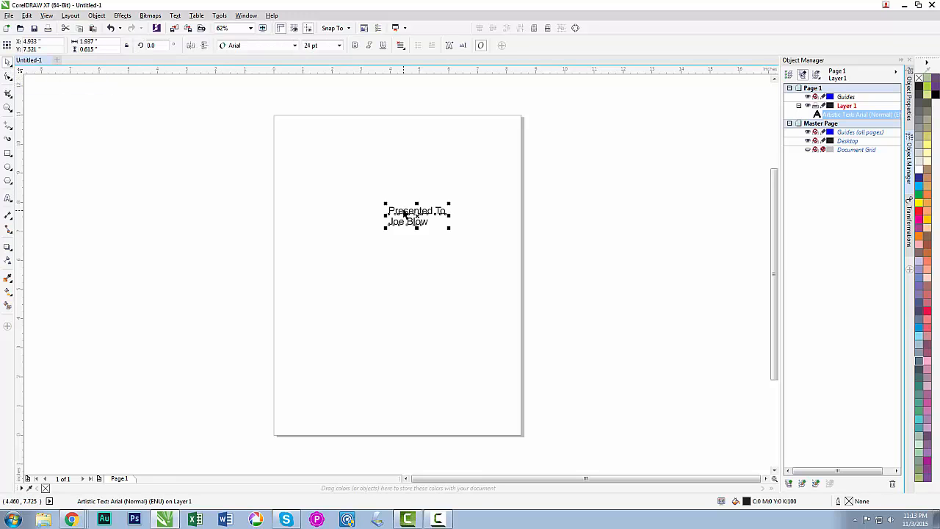
pyautogui.click(402, 44)
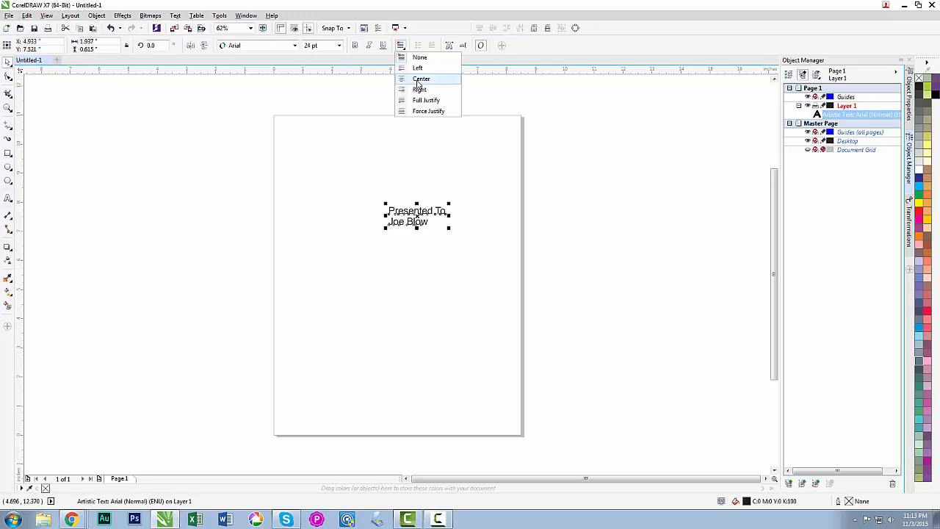
pyautogui.click(411, 79)
pyautogui.click(373, 170)
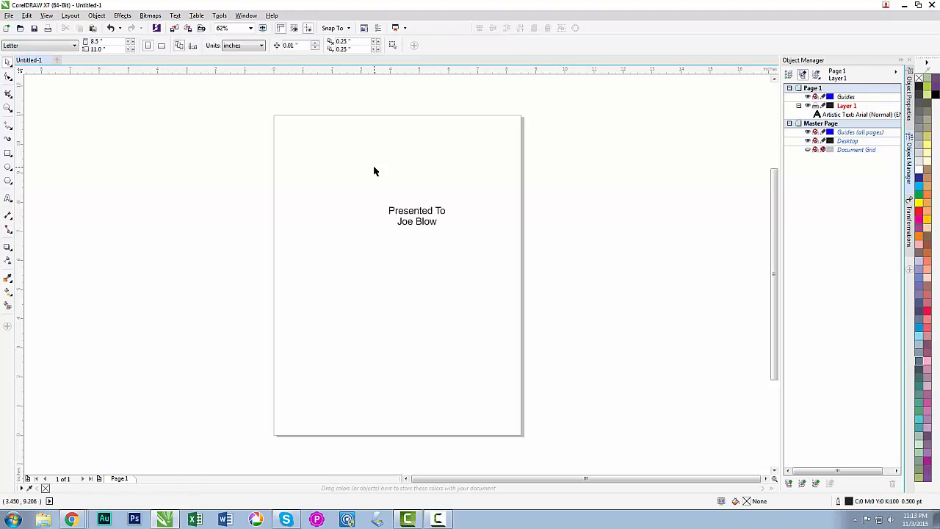
# - Make Center the document's default text alignment for both Artistic Text and Paragraph Text
pyautogui.click(9, 198)
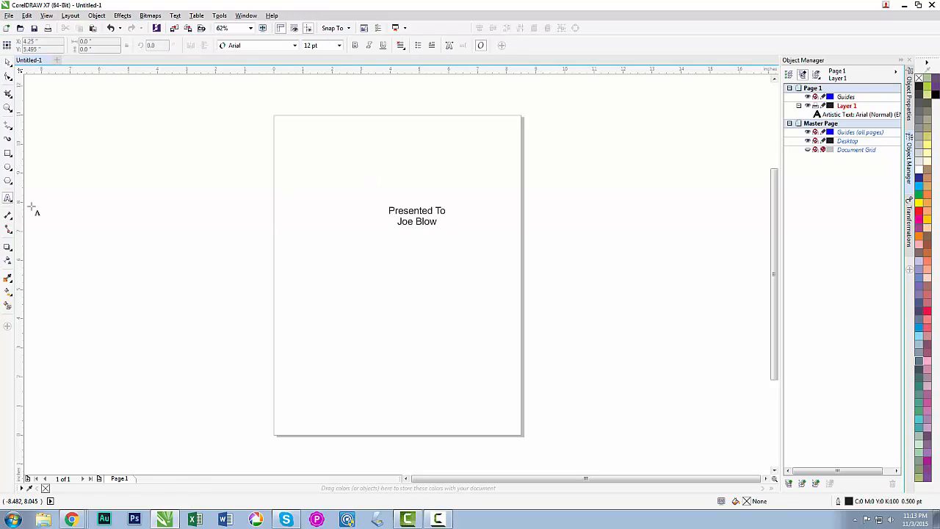
pyautogui.click(401, 44)
pyautogui.click(413, 79)
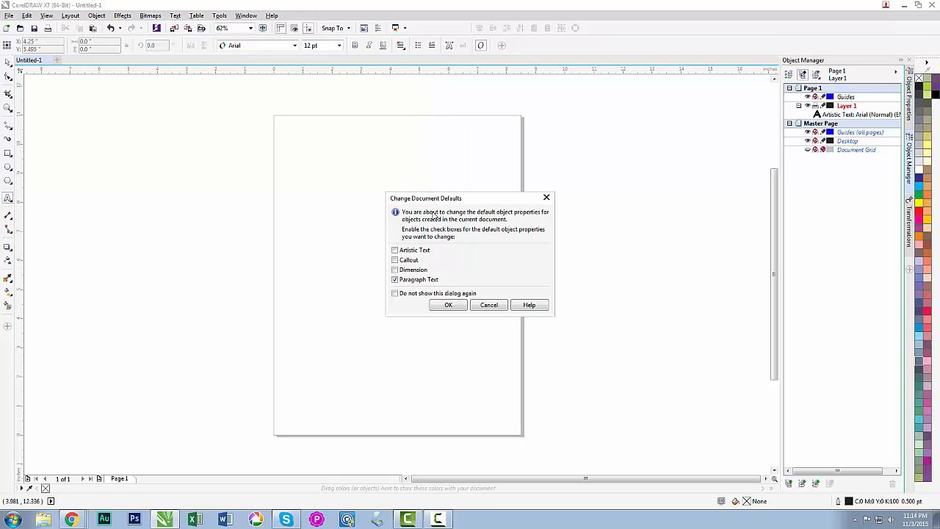
pyautogui.click(395, 250)
pyautogui.click(442, 308)
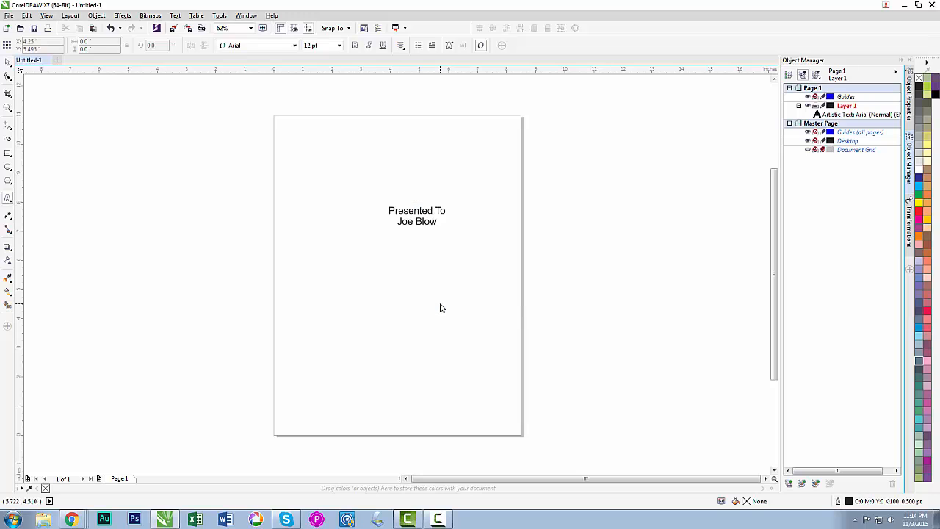
# - Save the current document settings as the default for new documents
pyautogui.click(220, 16)
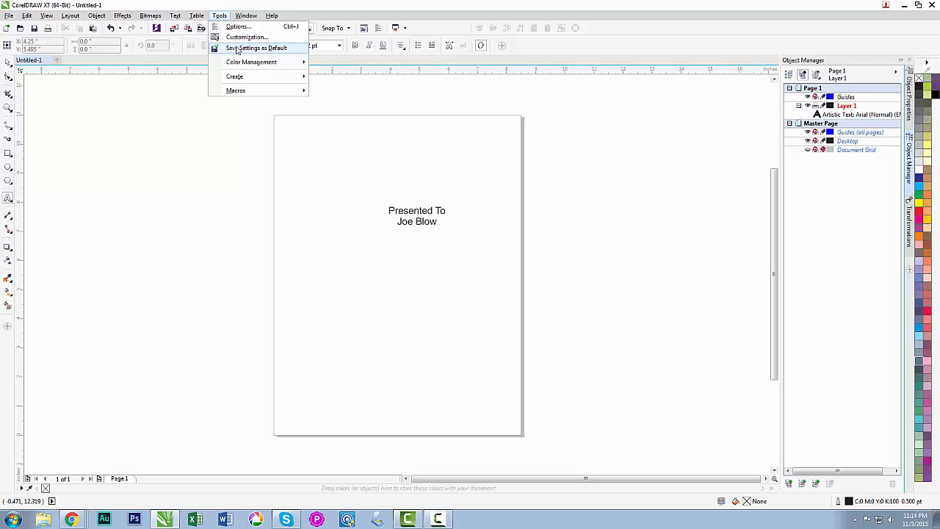
pyautogui.click(168, 115)
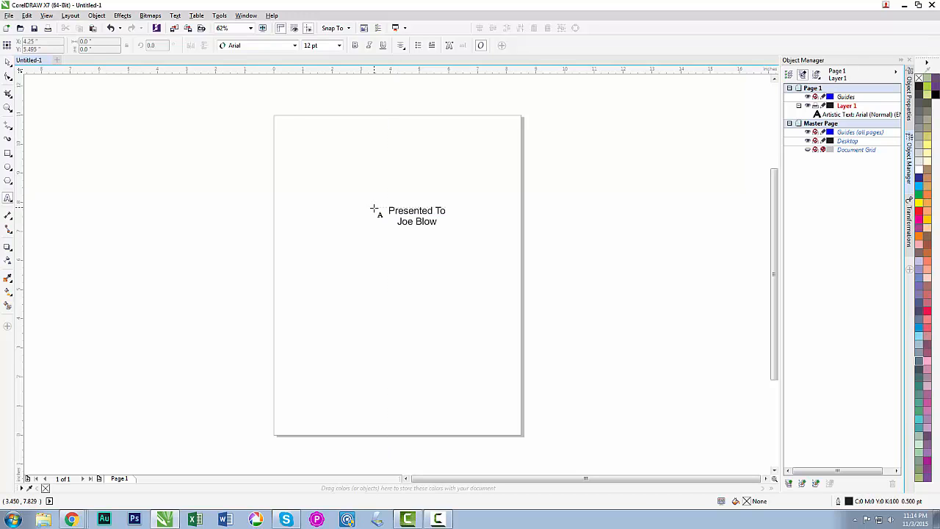
pyautogui.click(220, 17)
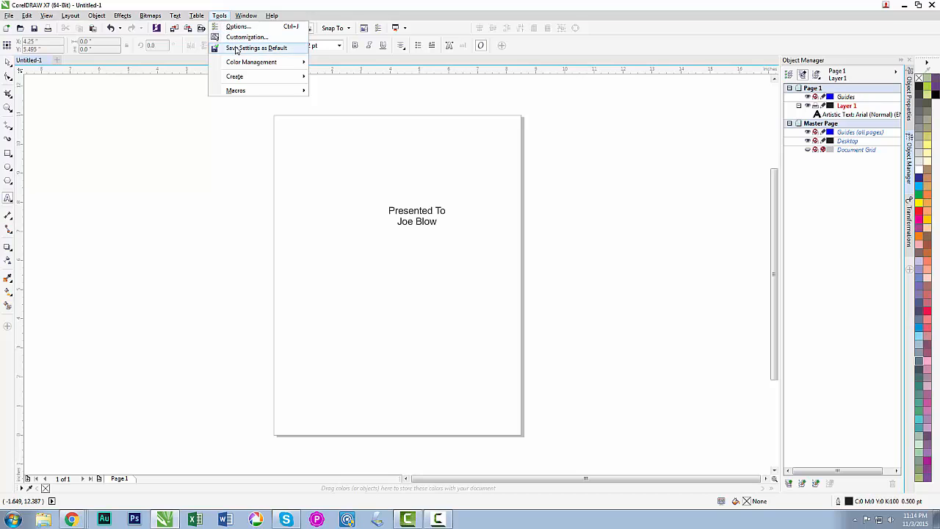
pyautogui.click(236, 48)
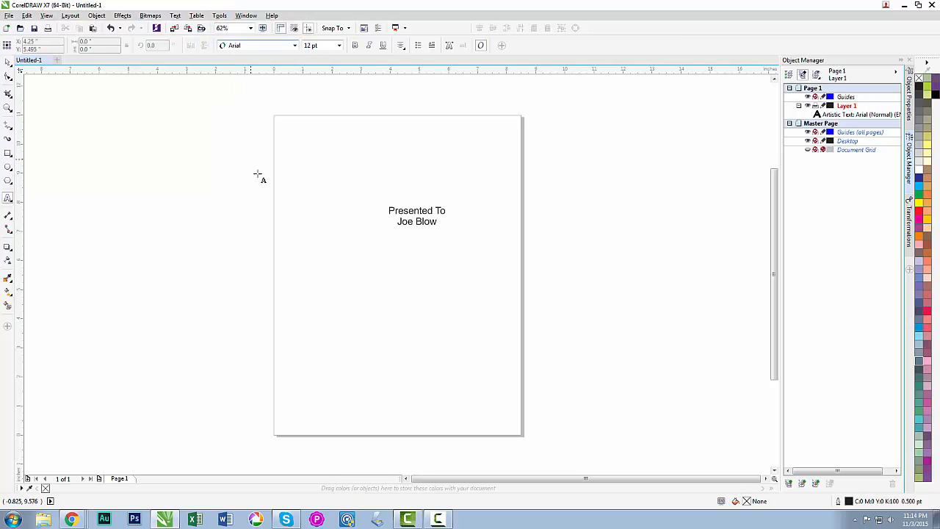
# - Add artistic text below the middle of the page reading "In Grateful Appreciation" with "For Your Hard Work" on the second line
pyautogui.click(395, 287)
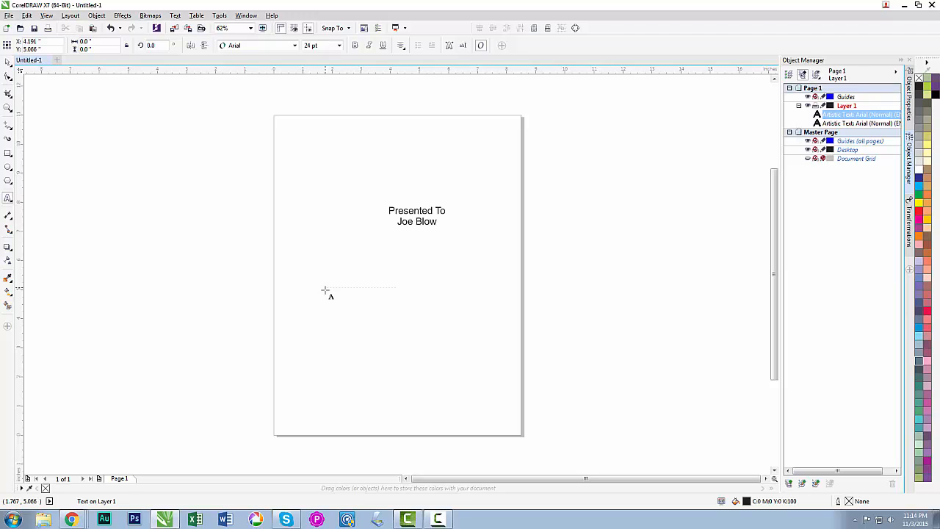
pyautogui.write('In Gratef')
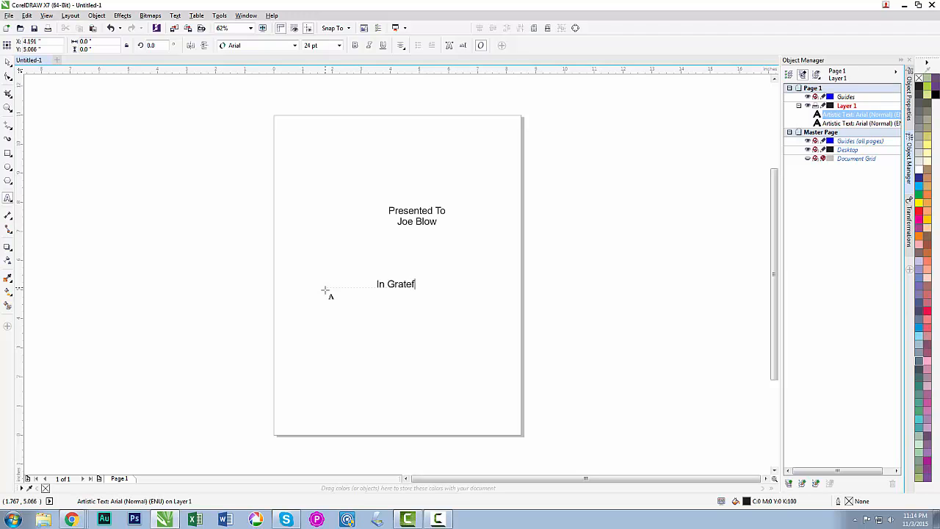
pyautogui.write('ul Appreciation')
pyautogui.press('Return')
pyautogui.write('For ')
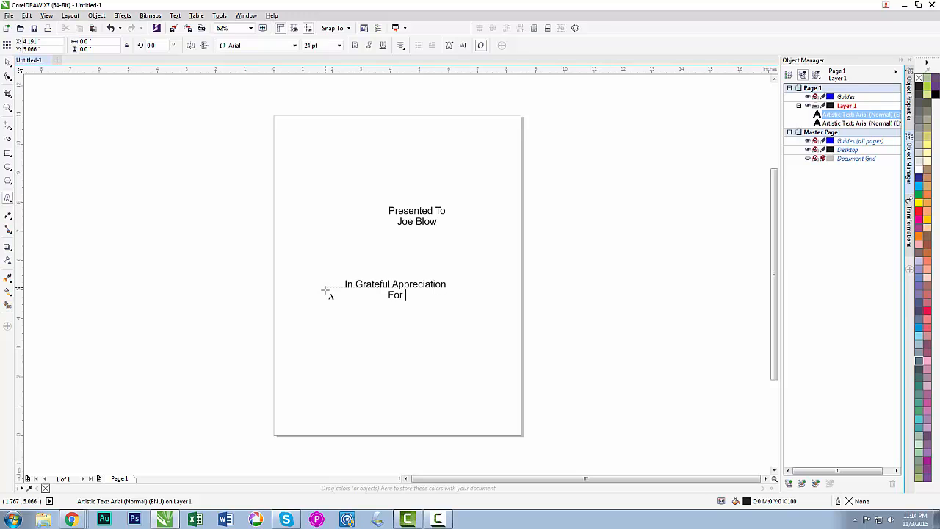
pyautogui.write('Your Hard work')
pyautogui.press('BackSpace')
pyautogui.press('BackSpace')
pyautogui.press('BackSpace')
pyautogui.press('BackSpace')
pyautogui.write('Work')
# - Add artistic text near the bottom of the page reading "From Your" with "Friends" on the second line, and deselect it
pyautogui.click(392, 387)
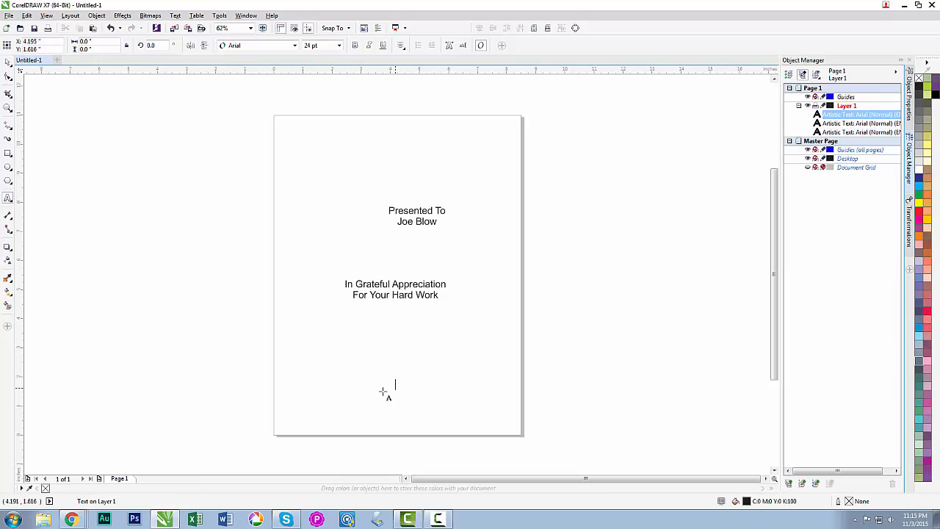
pyautogui.write('From Your')
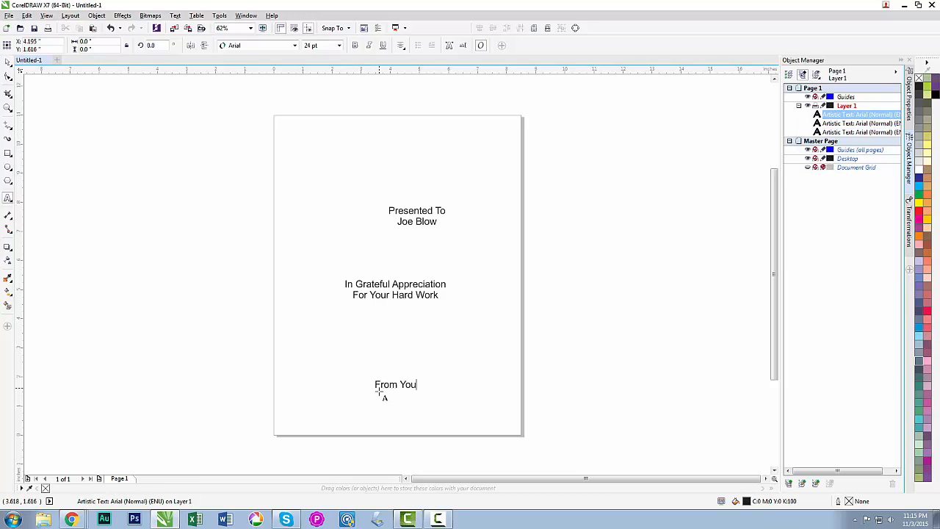
pyautogui.press('Return')
pyautogui.write('Frineds')
pyautogui.press('BackSpace')
pyautogui.press('BackSpace')
pyautogui.press('BackSpace')
pyautogui.press('BackSpace')
pyautogui.write('ends')
pyautogui.click(8, 63)
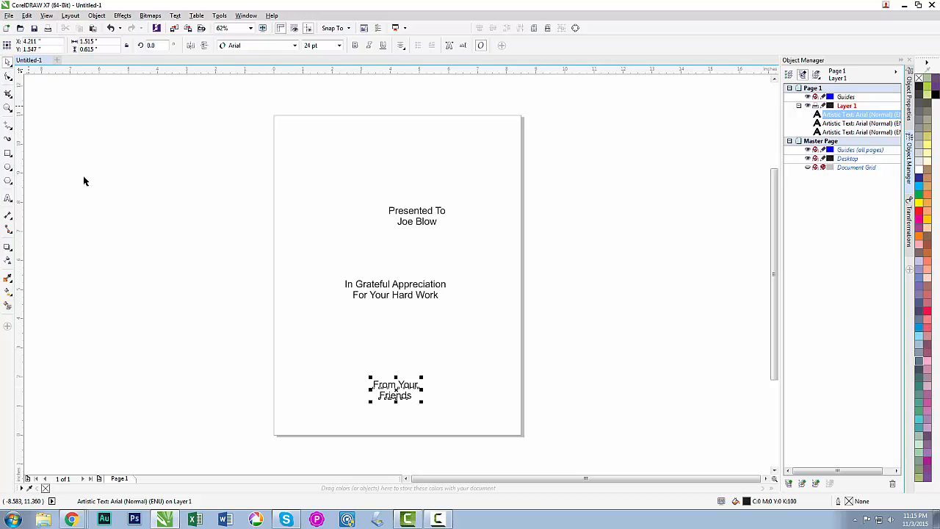
pyautogui.click(248, 316)
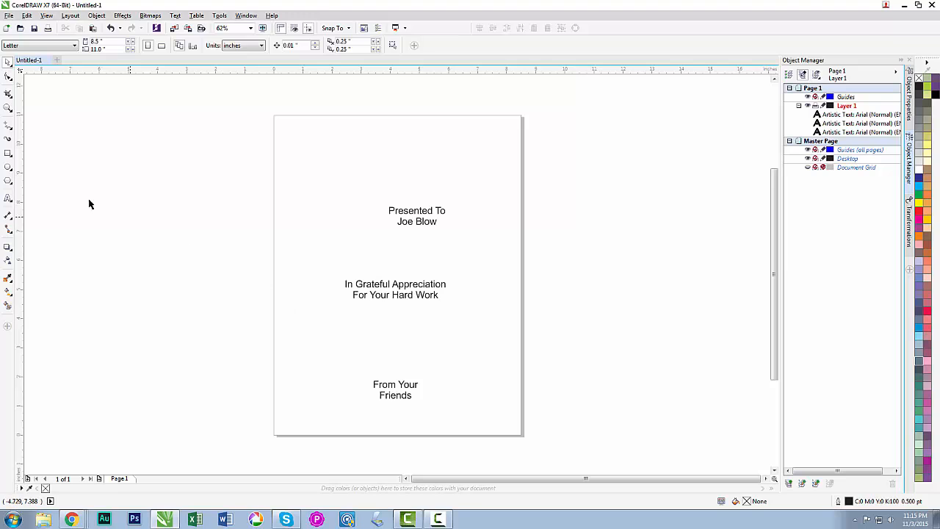
# - Draw a circle about 2.5 inches in diameter near the top of the page, overlapping the "Presented To" text, and deselect it
pyautogui.click(8, 167)
pyautogui.moveTo(360, 142); pyautogui.dragTo(435, 219)
pyautogui.press('ctrl')
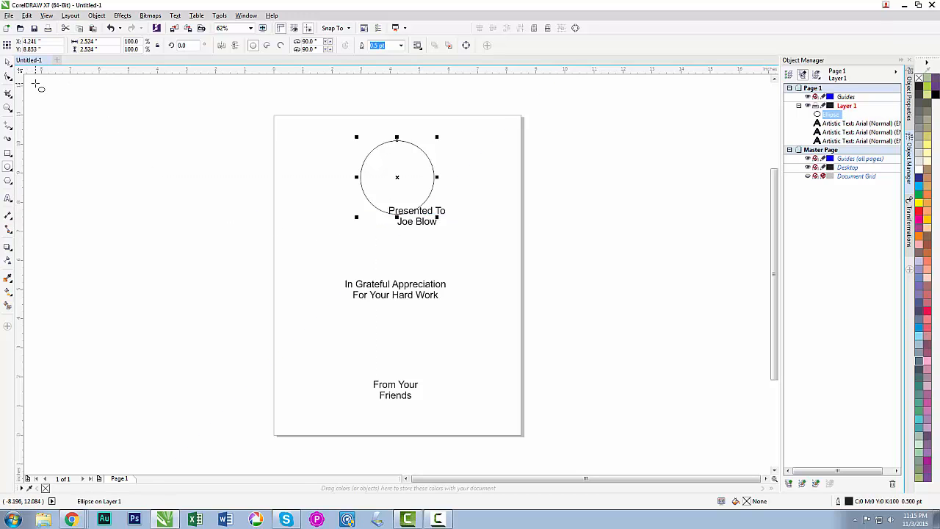
pyautogui.click(8, 61)
pyautogui.click(139, 167)
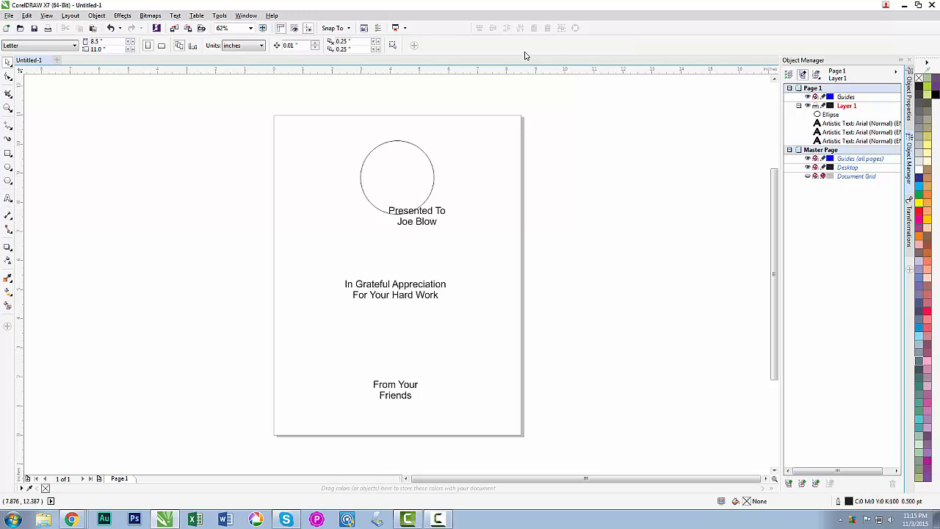
# - Delete the custom toolbars New ToolBar 1 and New ToolBar 2 in the Command Bars customization options
pyautogui.click(222, 17)
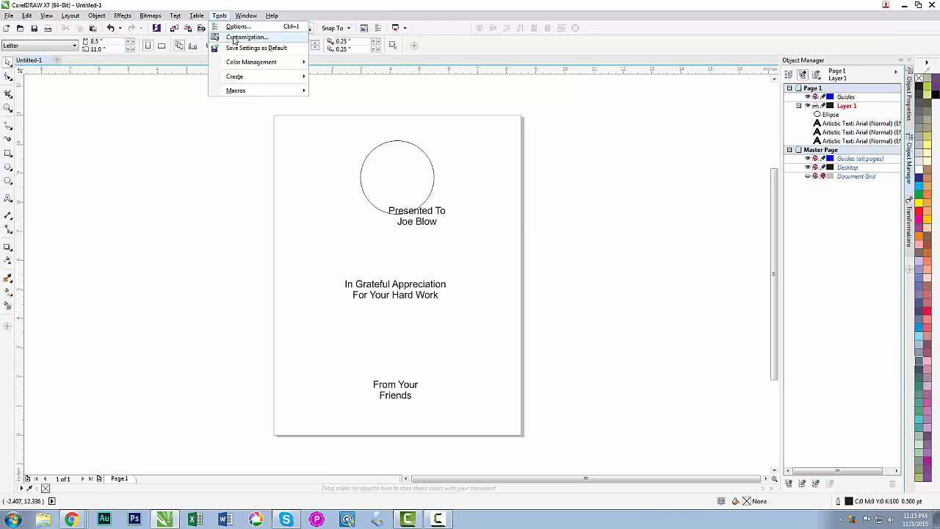
pyautogui.click(246, 36)
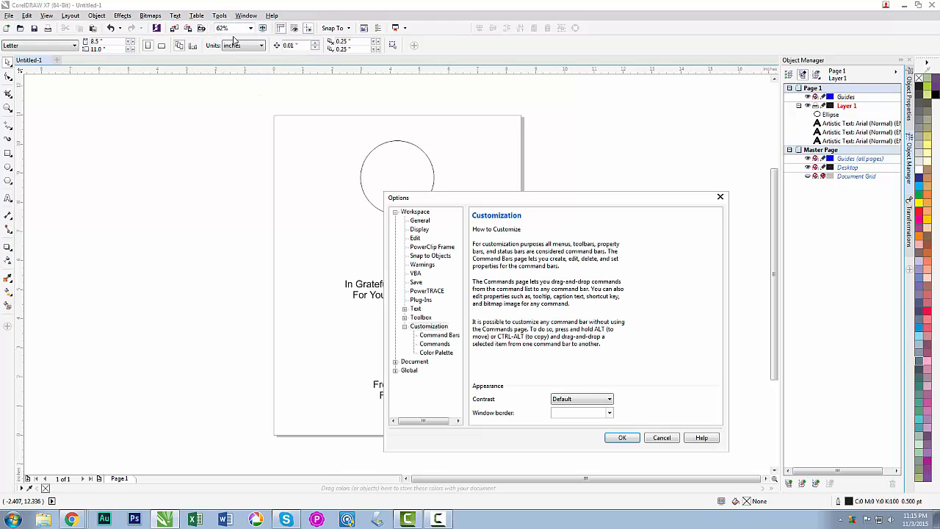
pyautogui.click(429, 336)
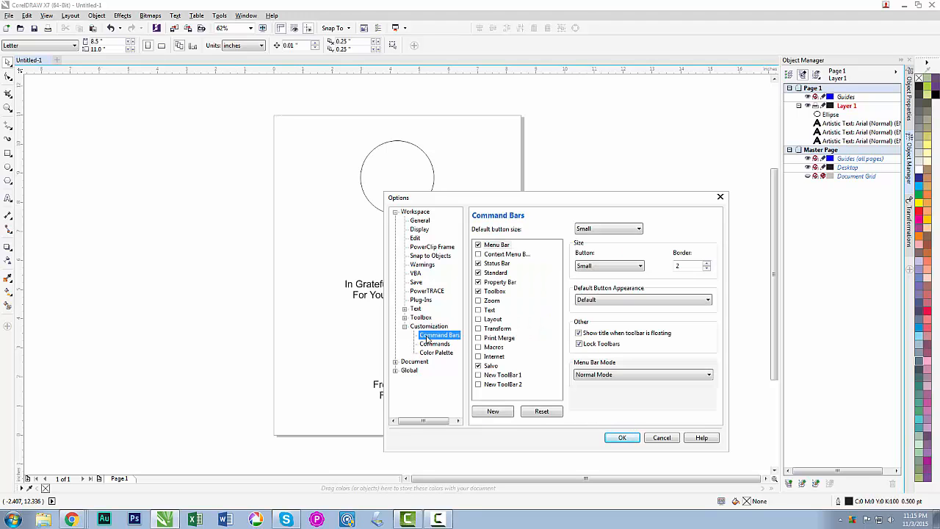
pyautogui.click(497, 375)
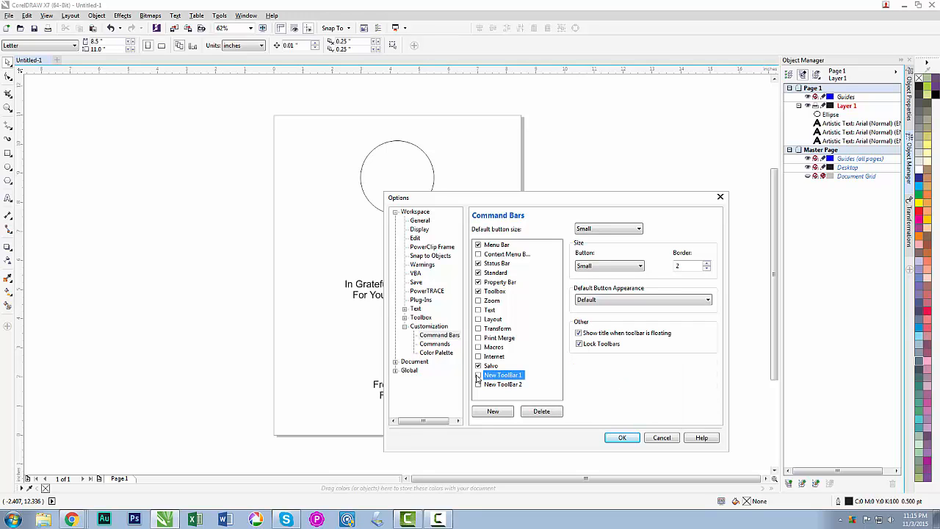
pyautogui.click(479, 376)
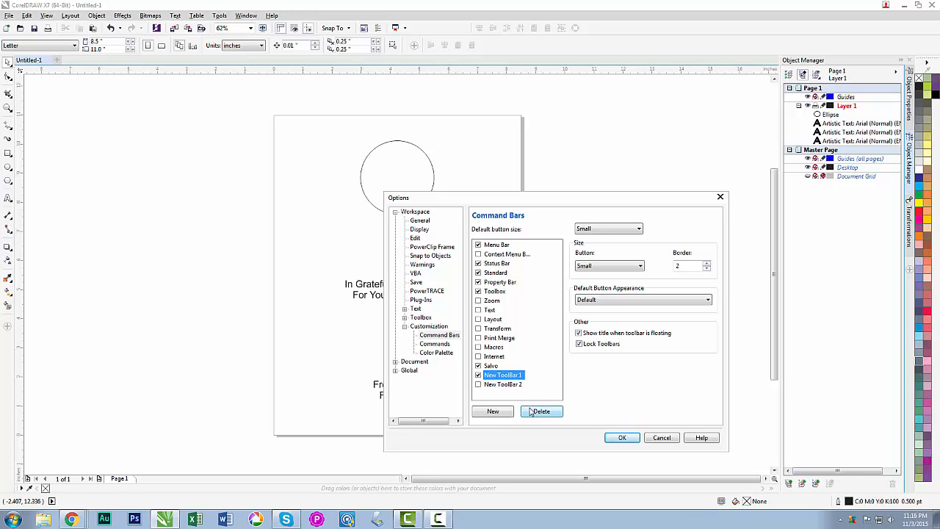
pyautogui.click(531, 413)
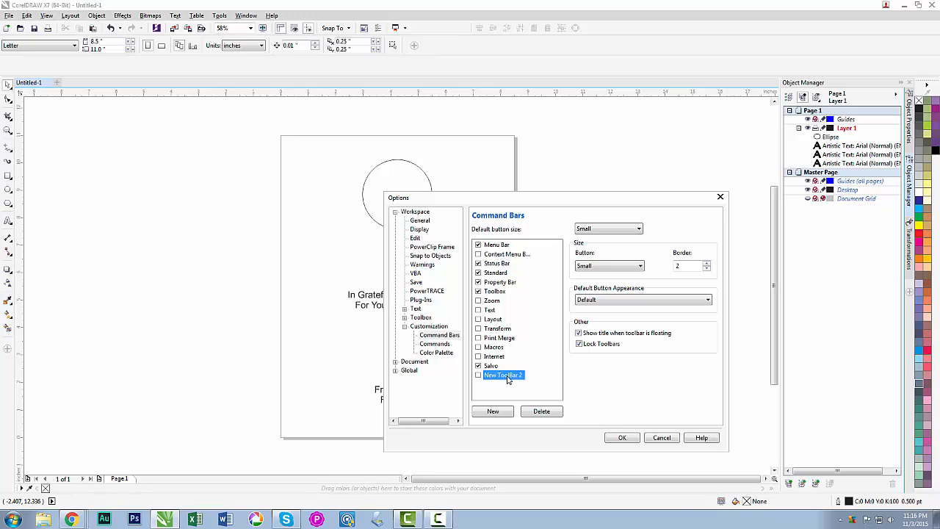
pyautogui.click(538, 413)
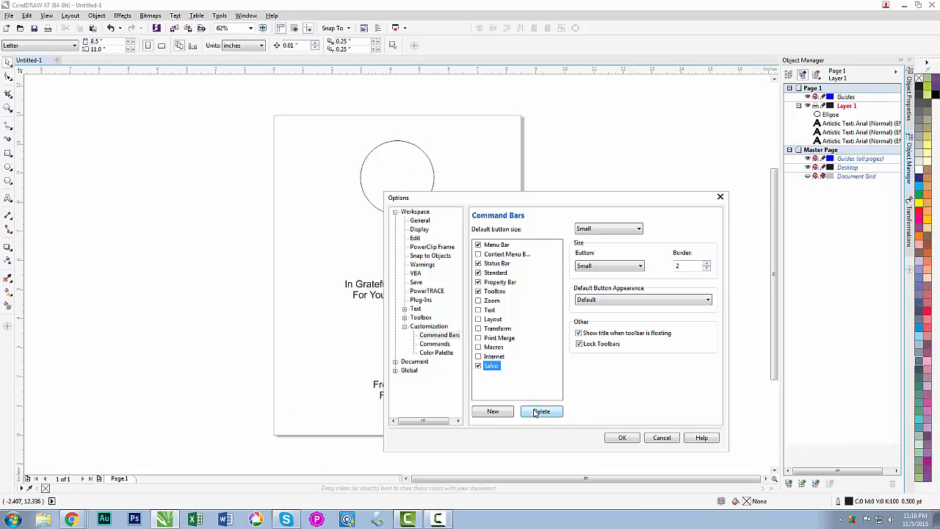
# - Create a new custom toolbar and add the New from Document command from the File commands to it
pyautogui.click(495, 411)
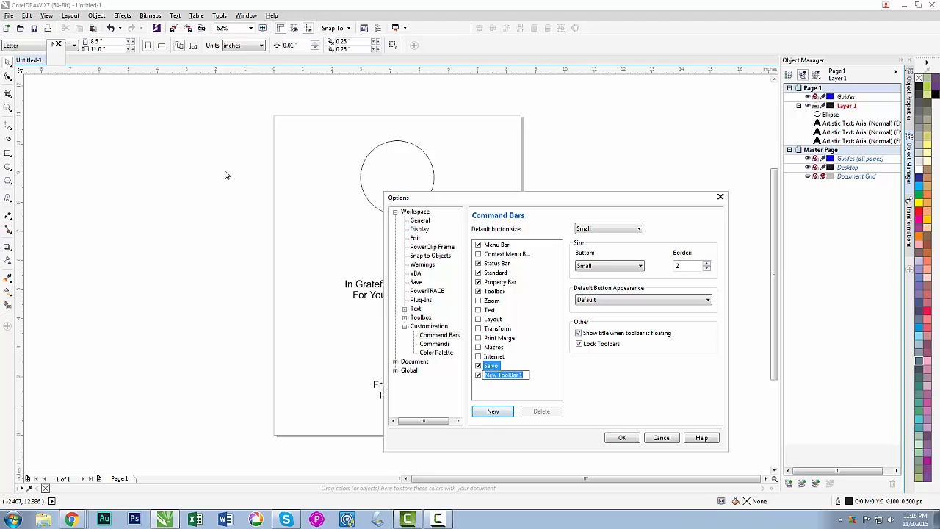
pyautogui.click(435, 344)
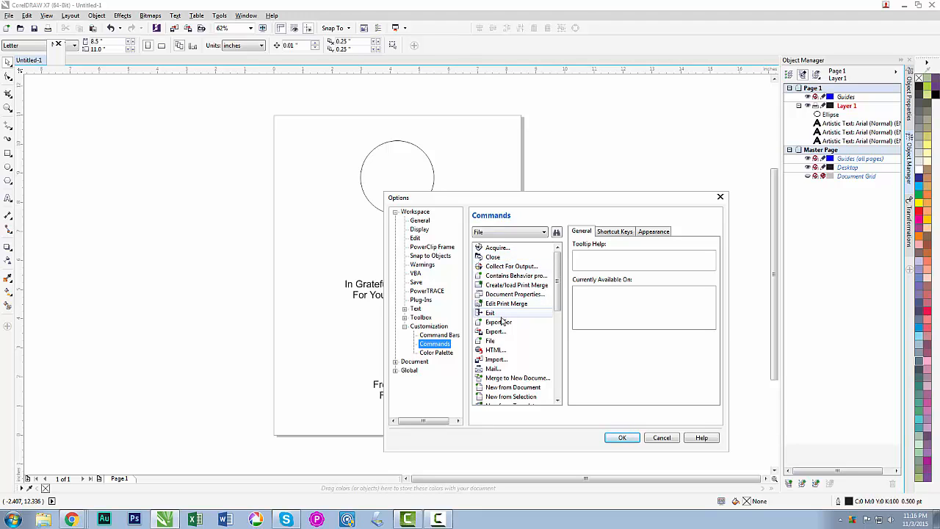
pyautogui.click(506, 388)
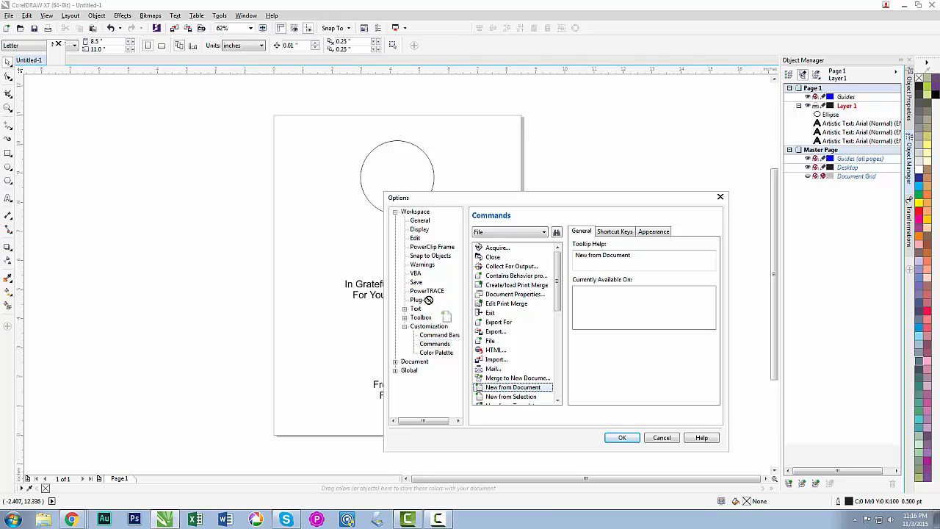
pyautogui.moveTo(75, 89); pyautogui.dragTo(58, 63)
pyautogui.moveTo(59, 62); pyautogui.dragTo(57, 58)
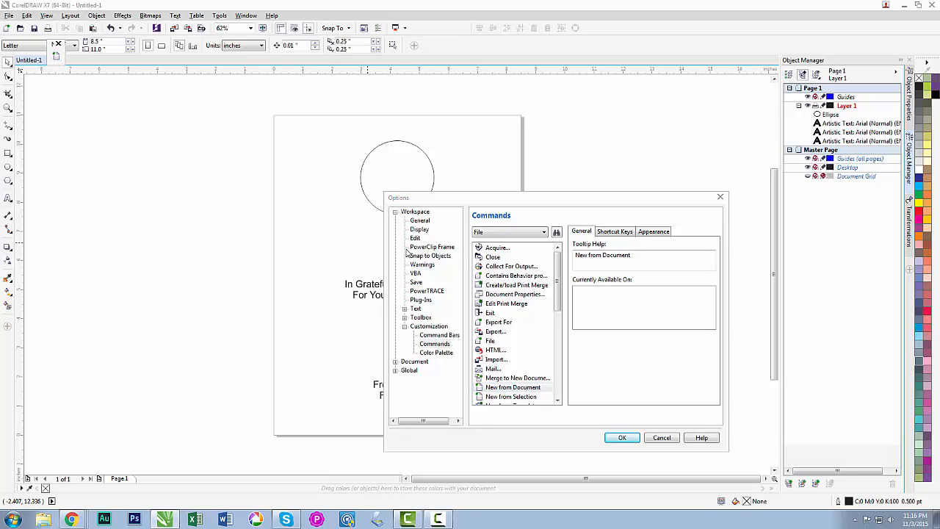
# - List all commands and add Align Centers Horizontally and Align Centers Vertically to the custom toolbar
pyautogui.click(544, 232)
pyautogui.scroll(2, 545, 235)
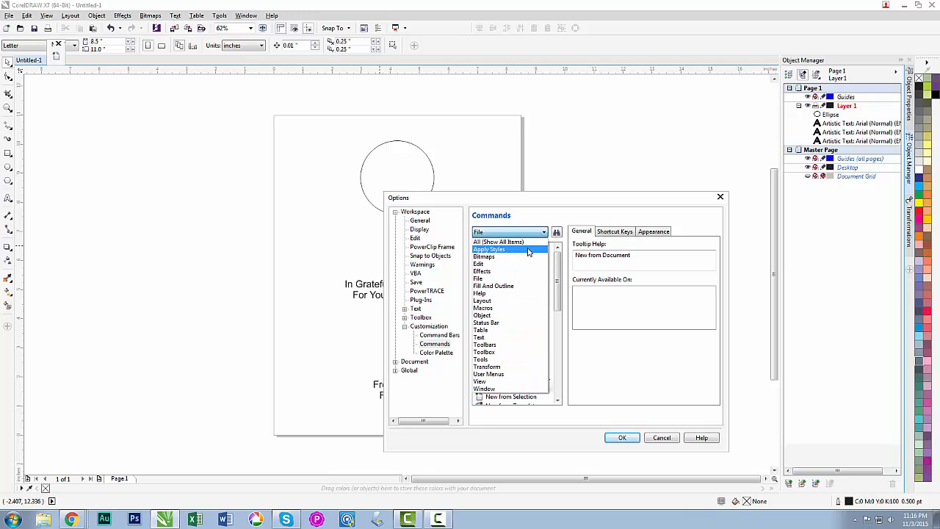
pyautogui.click(524, 245)
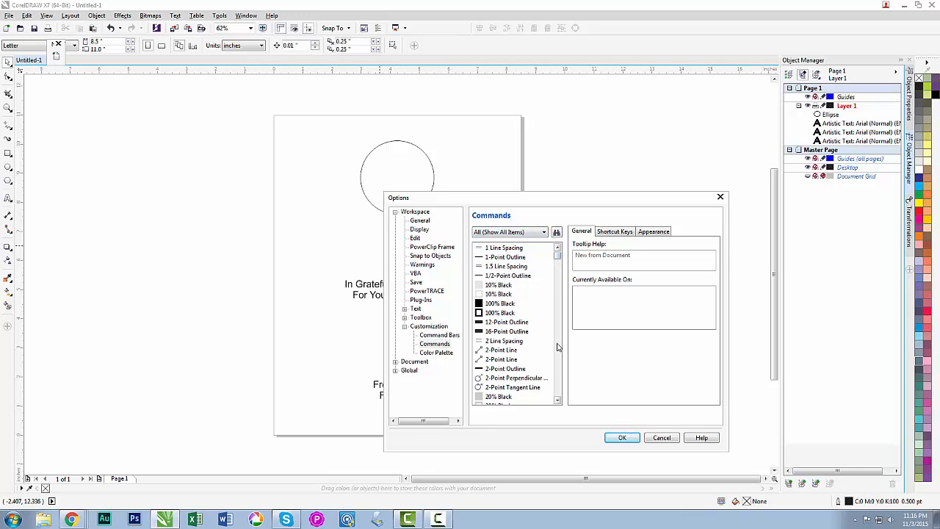
pyautogui.scroll(-8, 558, 365)
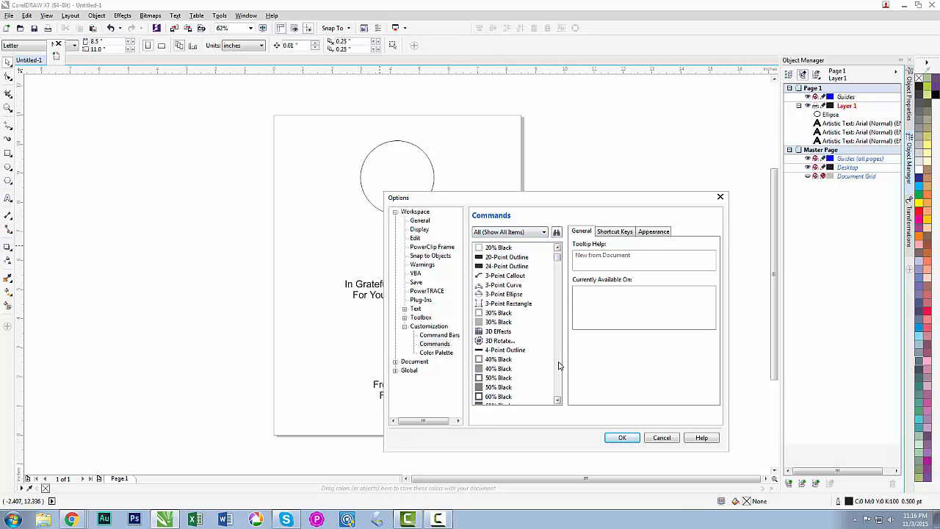
pyautogui.scroll(-5, 558, 365)
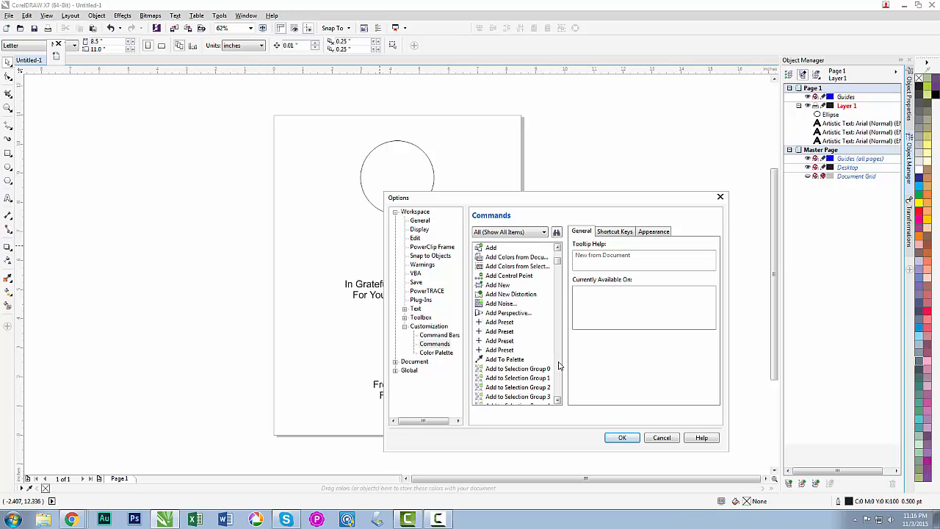
pyautogui.scroll(-6, 559, 365)
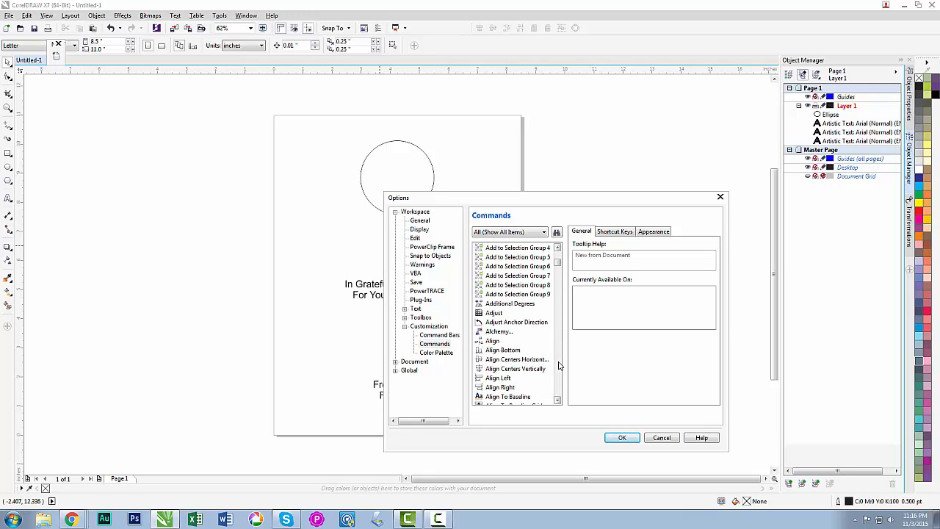
pyautogui.click(518, 360)
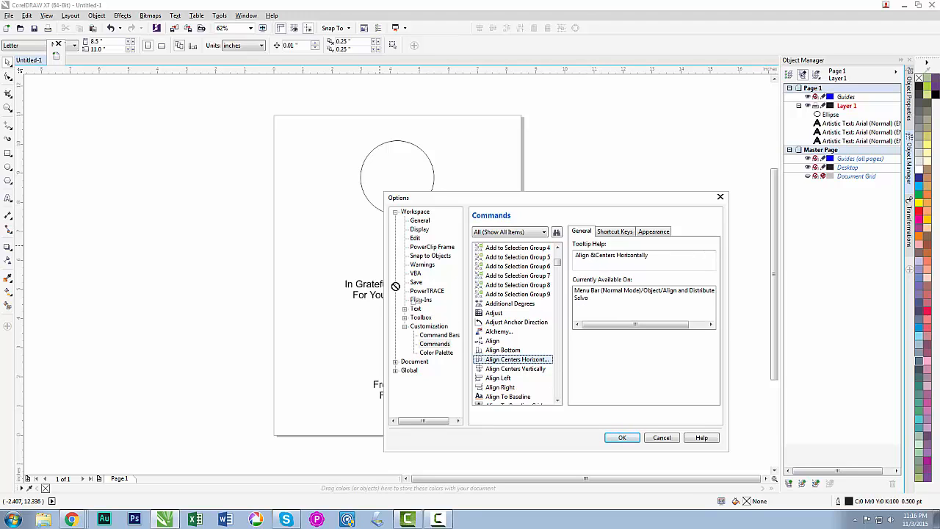
pyautogui.moveTo(86, 87); pyautogui.dragTo(64, 63)
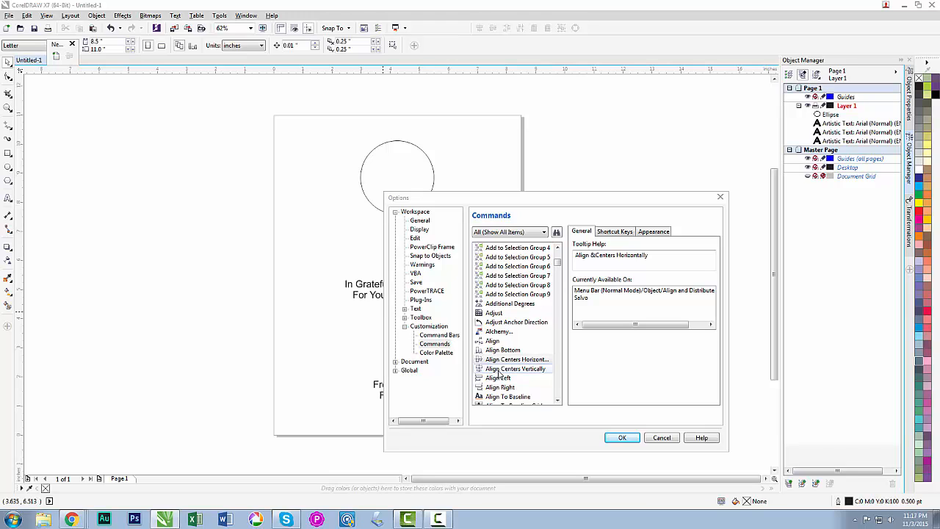
pyautogui.moveTo(504, 374); pyautogui.dragTo(76, 63)
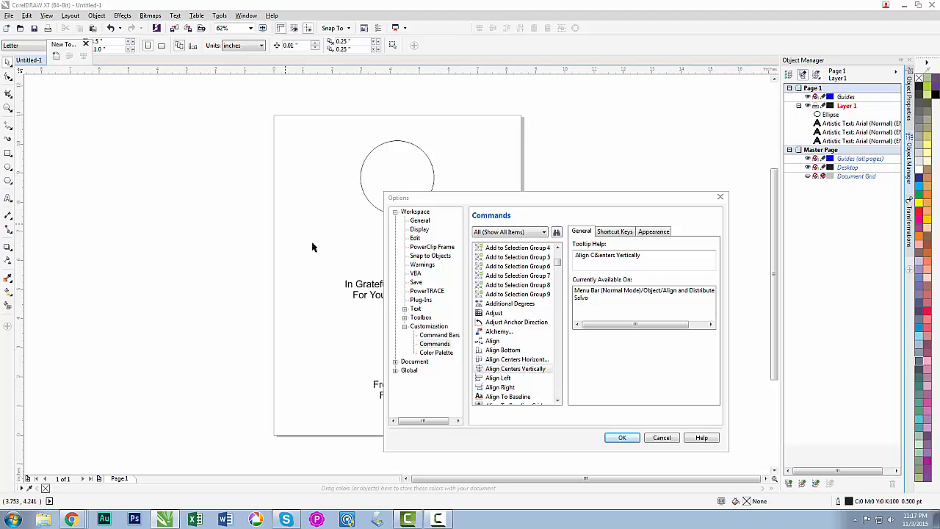
# - Add the Distribute Spacing Horizontally and Distribute Spacing Vertically commands to the custom toolbar
pyautogui.scroll(-5, 558, 395)
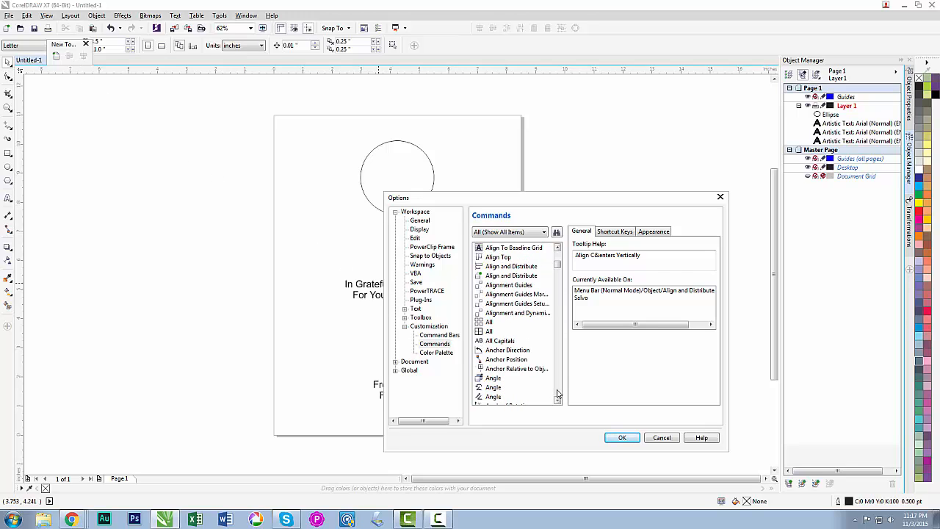
pyautogui.scroll(-5, 558, 395)
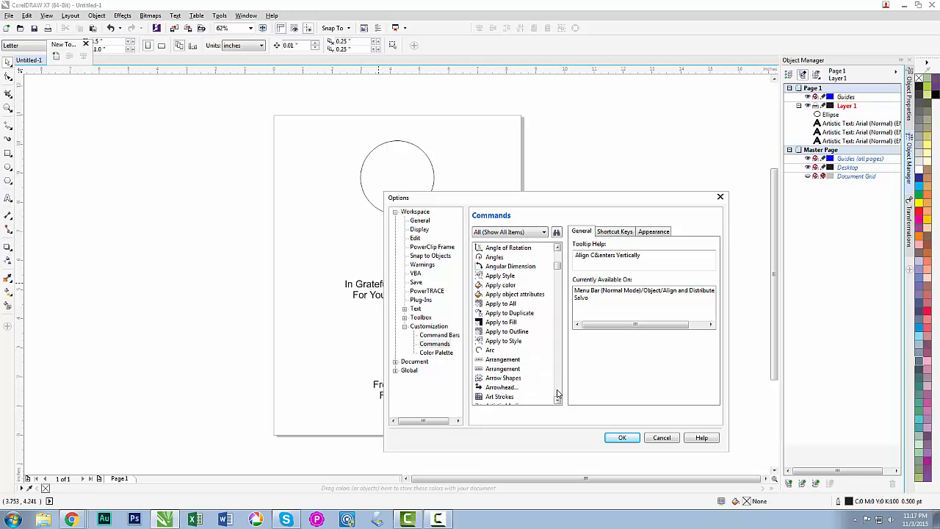
pyautogui.scroll(-5, 557, 395)
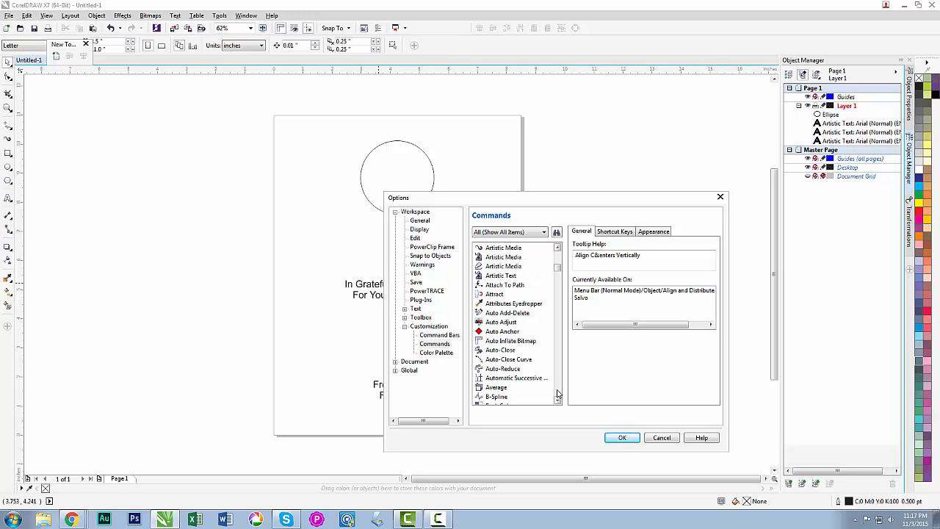
pyautogui.scroll(-20, 558, 395)
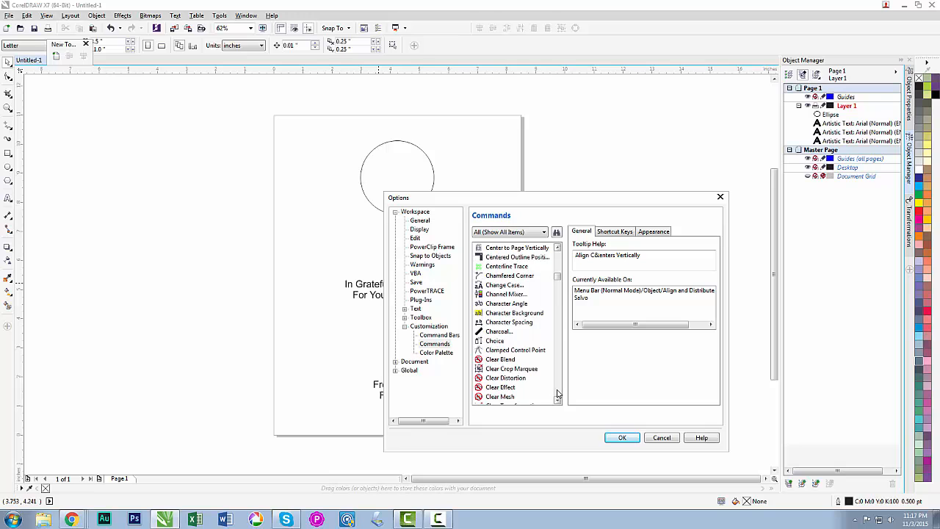
pyautogui.scroll(-20, 558, 394)
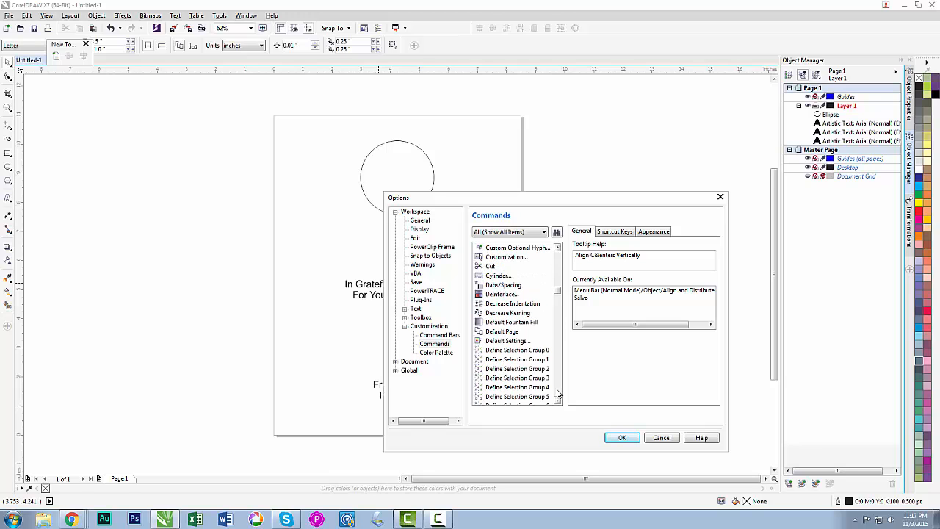
pyautogui.scroll(-10, 558, 395)
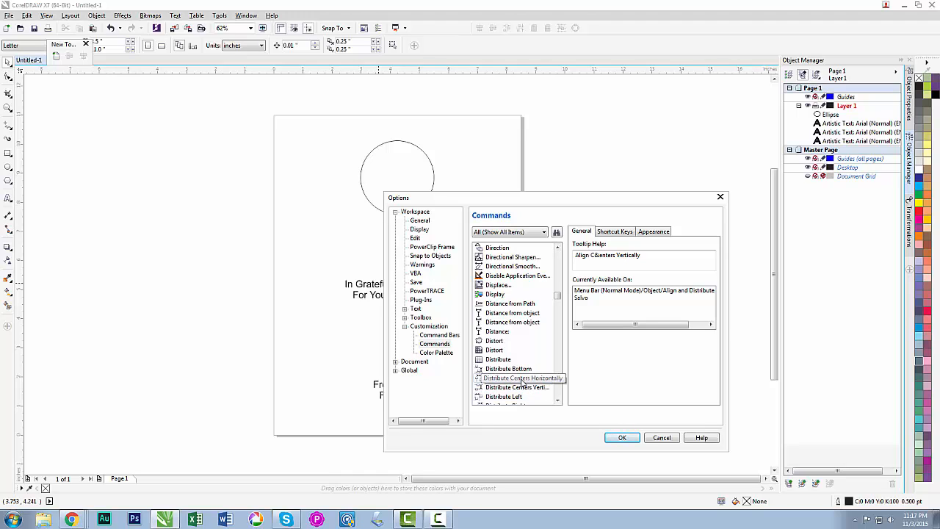
pyautogui.scroll(-1, 558, 402)
pyautogui.click(558, 401)
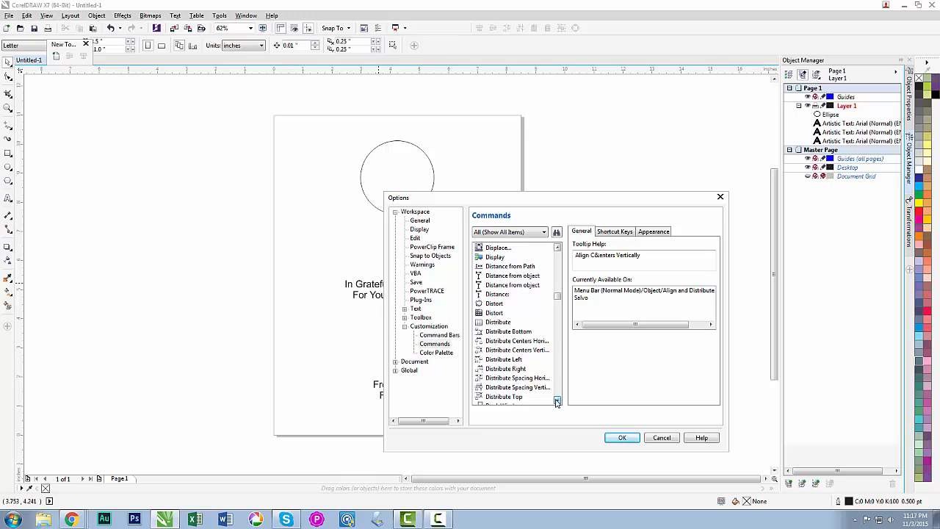
pyautogui.click(512, 377)
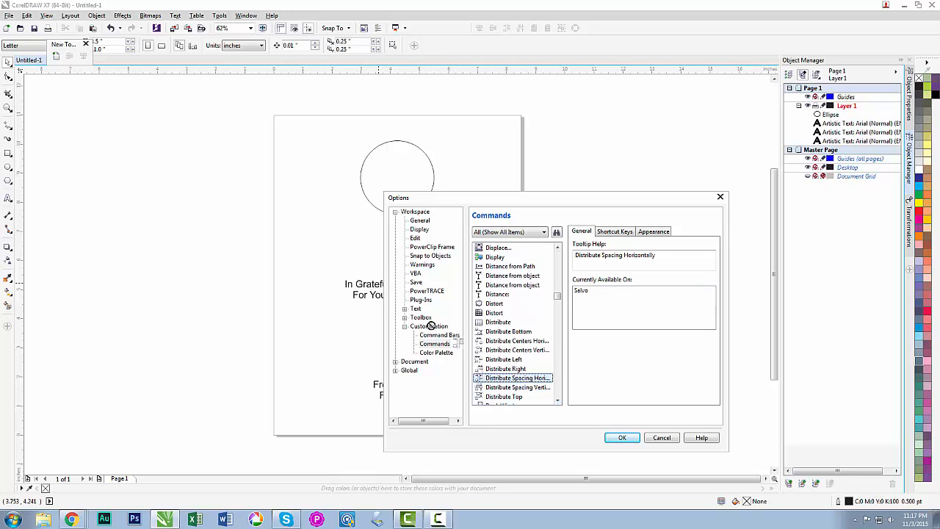
pyautogui.moveTo(89, 65); pyautogui.dragTo(91, 64)
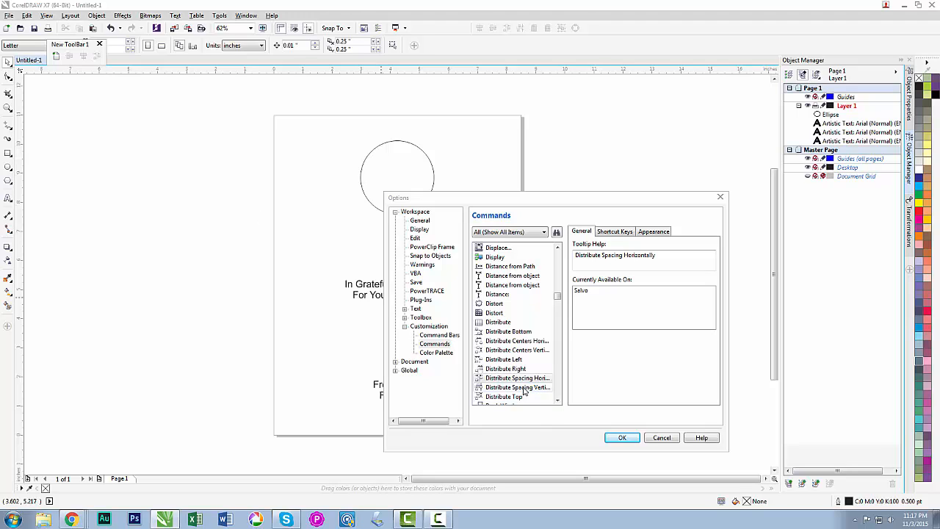
pyautogui.moveTo(524, 391); pyautogui.dragTo(105, 65)
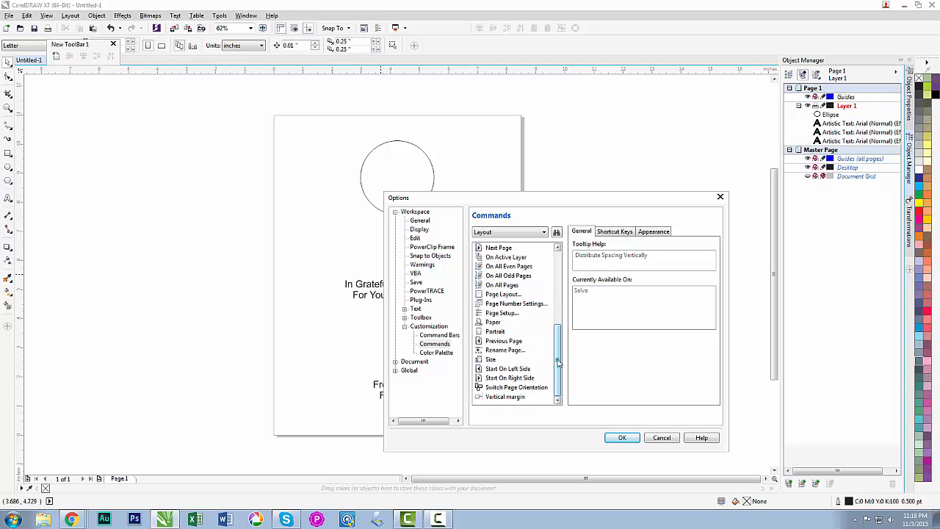
# - Accept the customization options and close the floating custom toolbar
pyautogui.moveTo(558, 355); pyautogui.dragTo(559, 280)
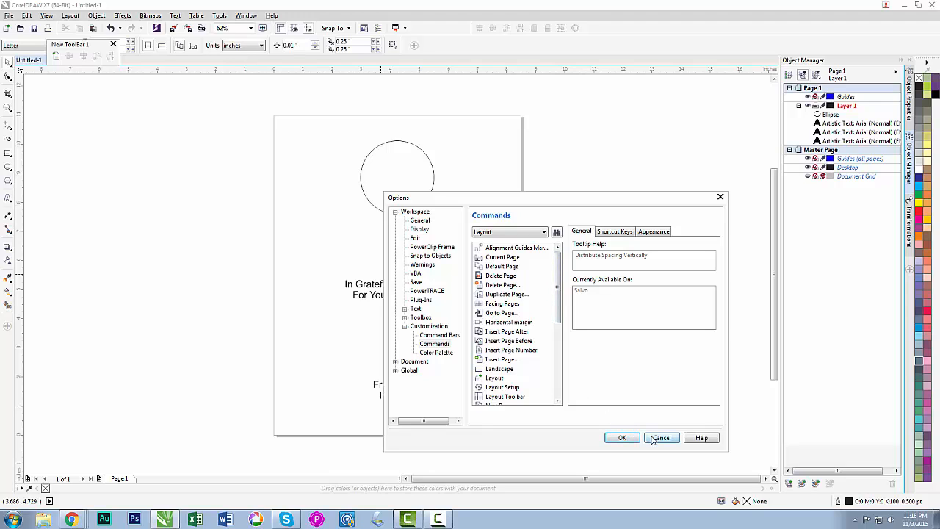
pyautogui.click(622, 438)
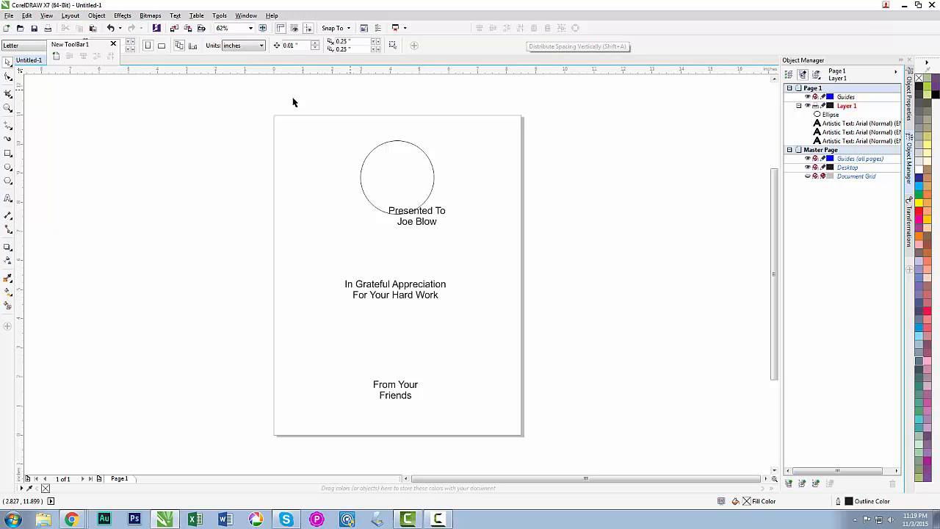
pyautogui.click(113, 45)
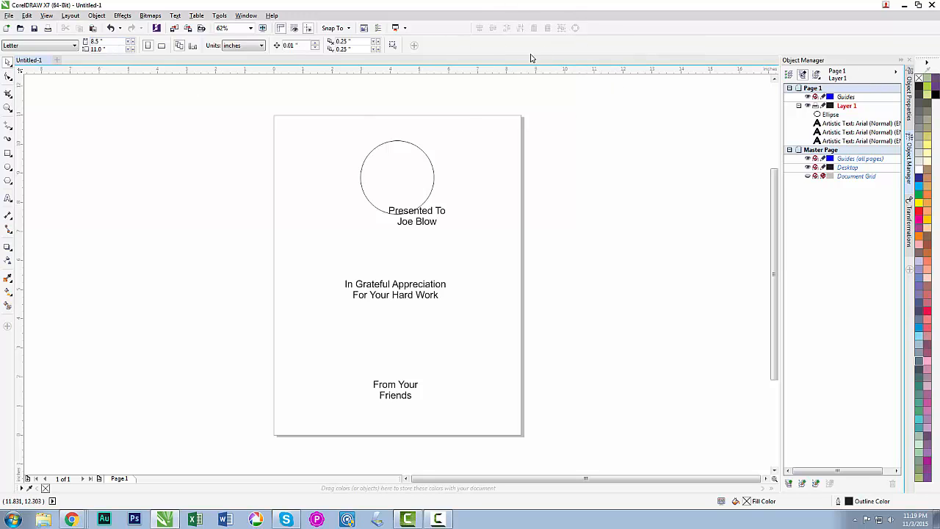
# - Move the circle up about 0.25 inch and the "From Your Friends" text down about 0.5 inch, and deselect
pyautogui.moveTo(278, 107); pyautogui.dragTo(531, 424)
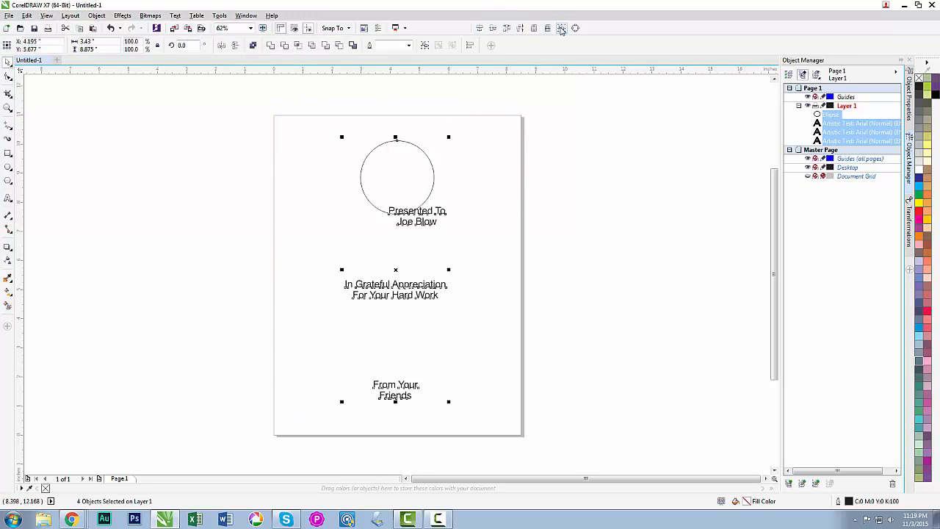
pyautogui.click(558, 144)
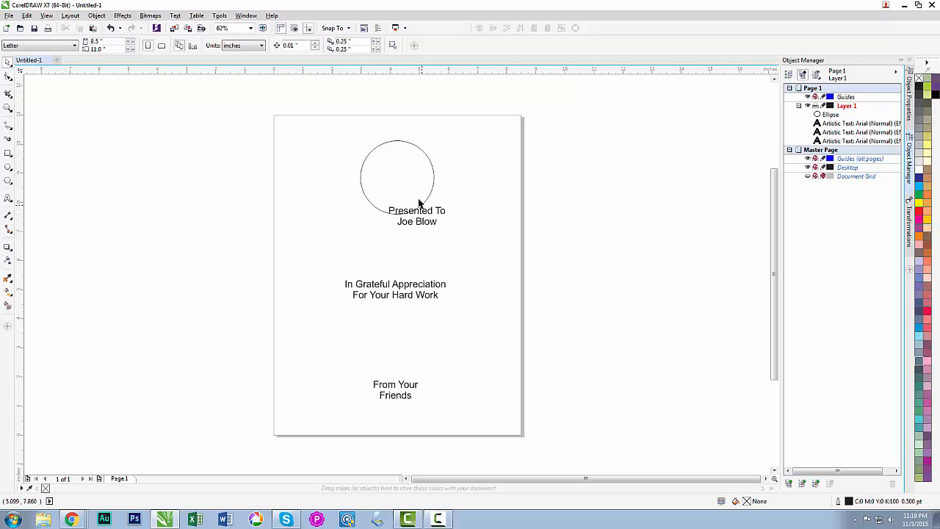
pyautogui.click(362, 174)
pyautogui.moveTo(398, 178); pyautogui.dragTo(396, 170)
pyautogui.click(397, 398)
pyautogui.moveTo(398, 398); pyautogui.dragTo(397, 414)
pyautogui.click(349, 395)
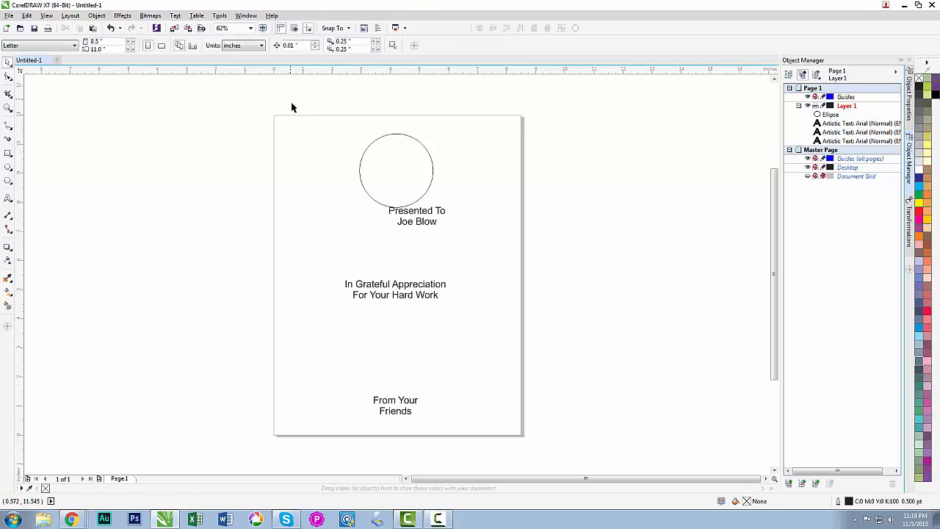
# - Center the circle and the three text objects horizontally on the page, distribute their spacing vertically, and deselect them
pyautogui.moveTo(292, 105); pyautogui.dragTo(511, 435)
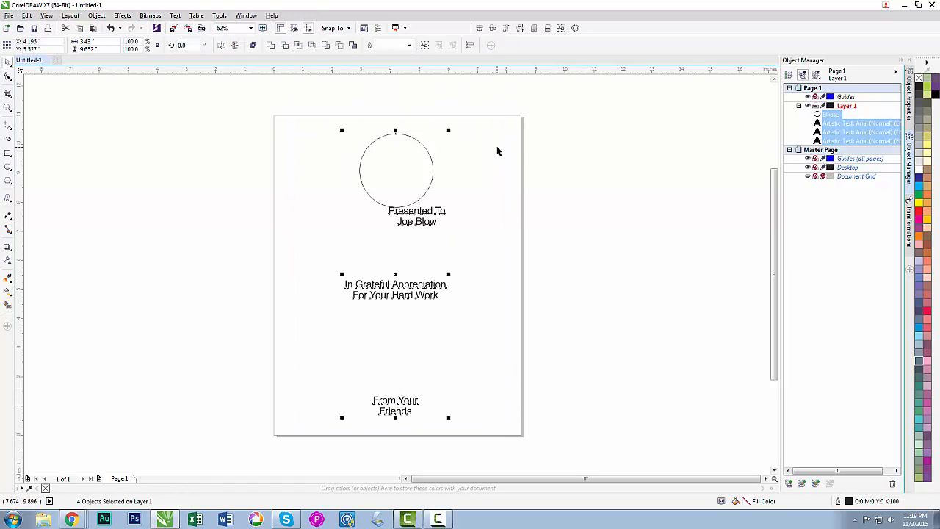
pyautogui.click(535, 33)
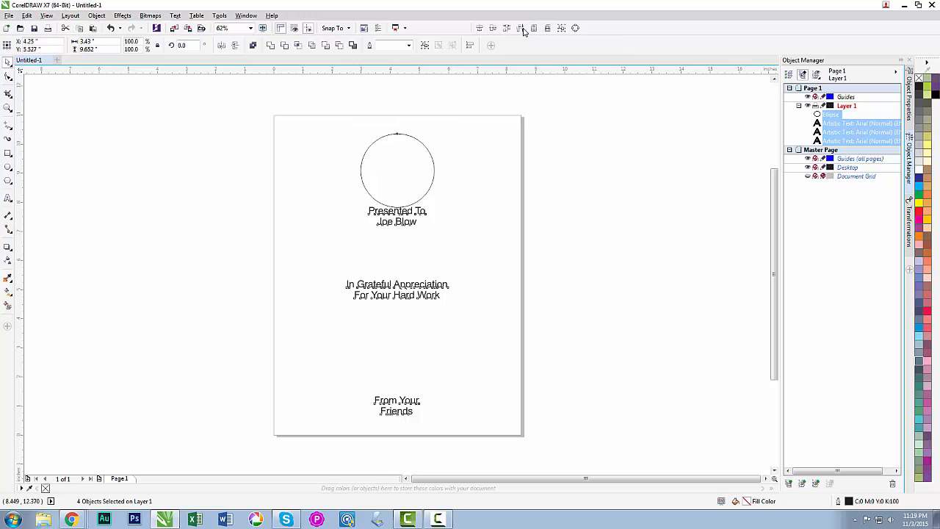
pyautogui.click(521, 28)
pyautogui.click(526, 167)
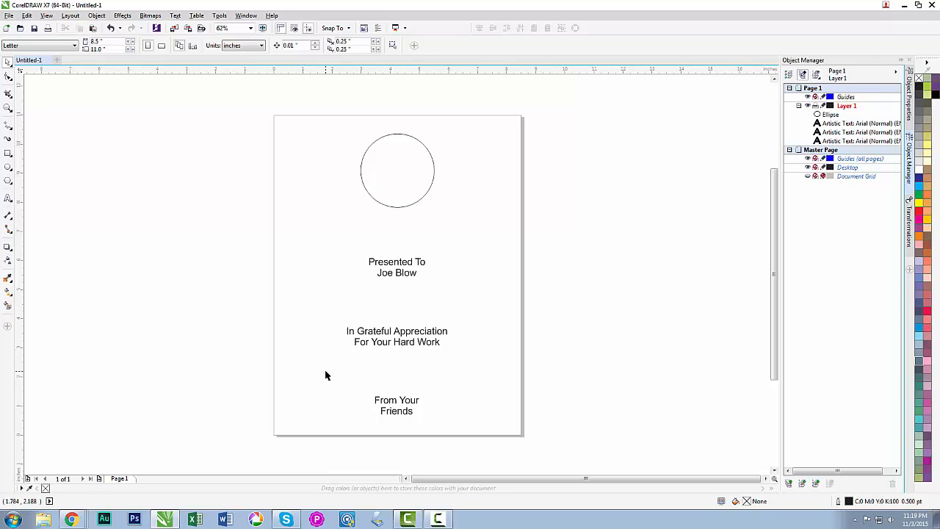
# - Draw a centered rectangle about 1.92 by 0.48 inches above the "In Grateful Appreciation" text, place a copy below that text, and deselect
pyautogui.click(8, 153)
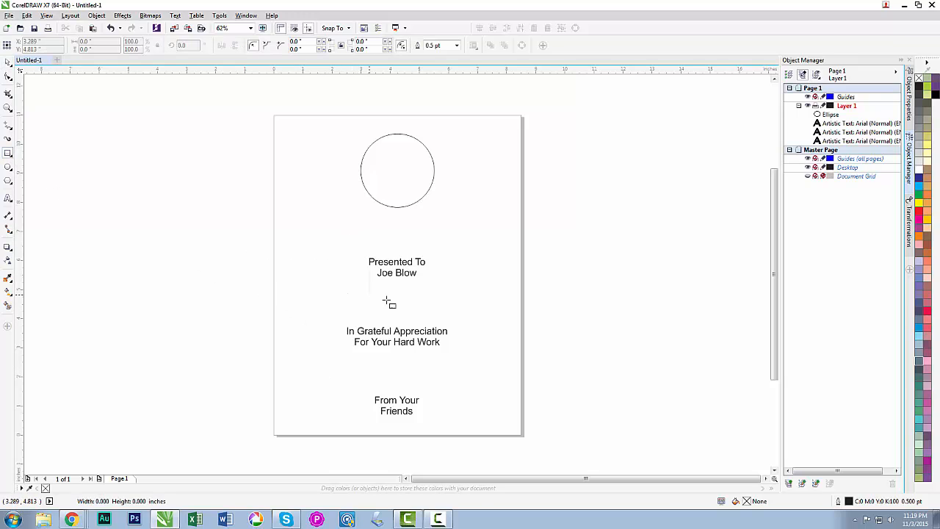
pyautogui.moveTo(368, 294); pyautogui.dragTo(426, 310)
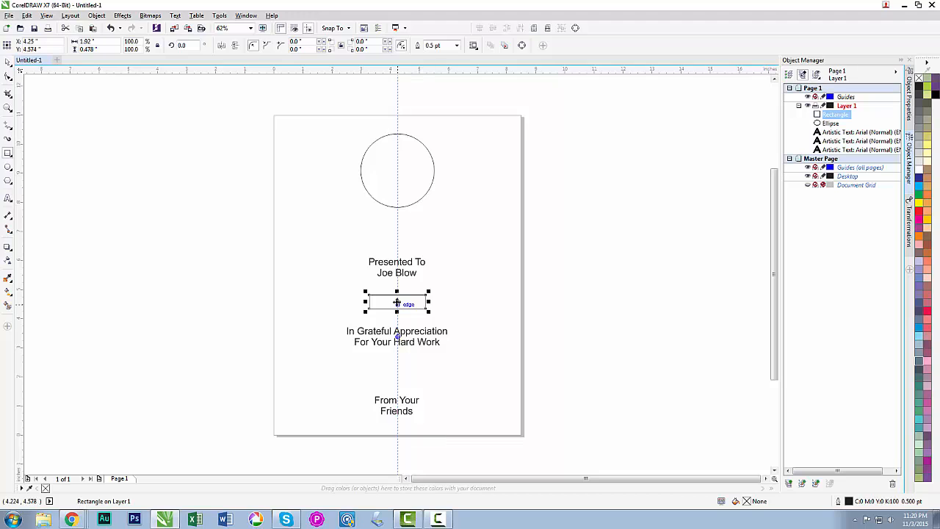
pyautogui.moveTo(397, 303); pyautogui.dragTo(398, 374)
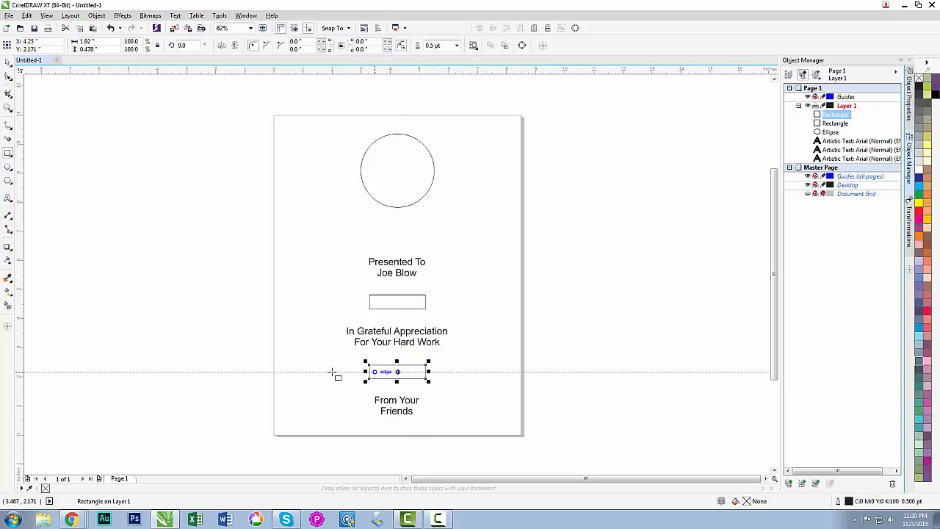
pyautogui.click(8, 65)
pyautogui.click(146, 175)
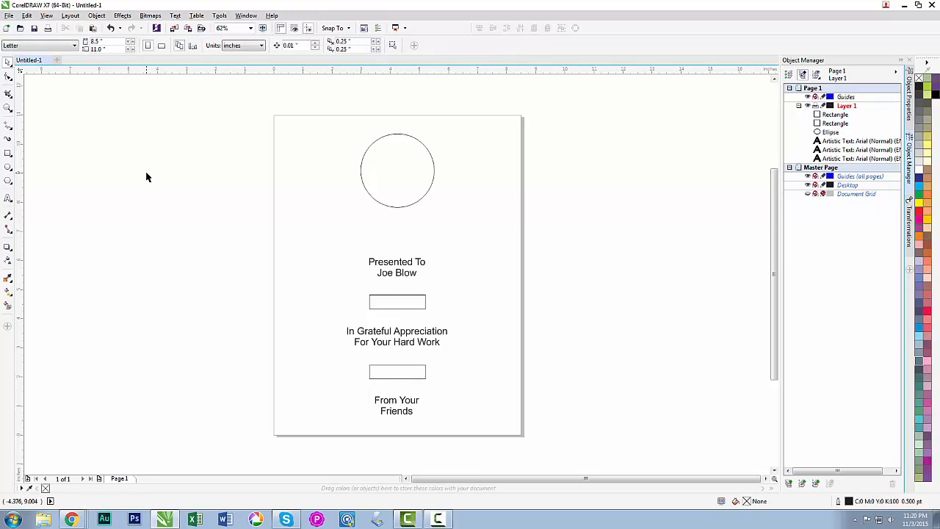
# - Distribute the vertical spacing evenly between the circle, the two rectangles and the three text objects, and deselect them
pyautogui.moveTo(284, 105); pyautogui.dragTo(488, 455)
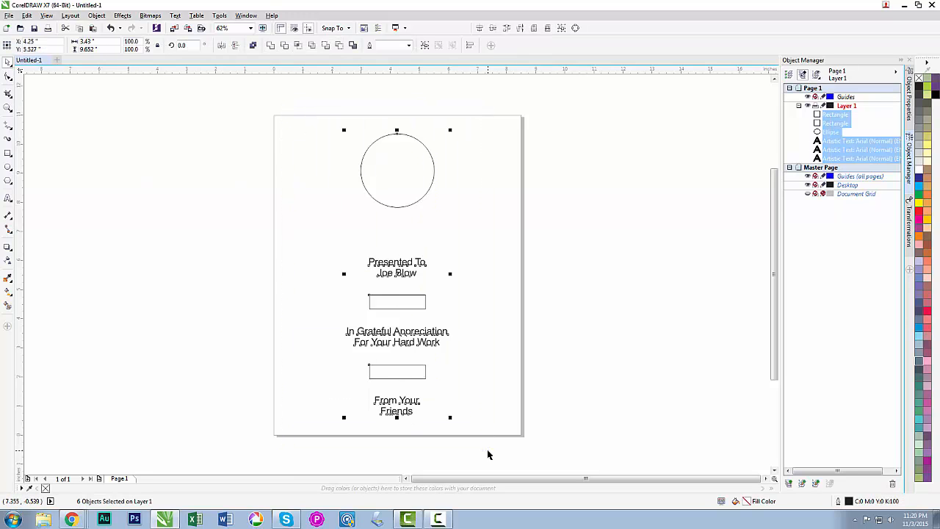
pyautogui.click(520, 28)
pyautogui.click(541, 203)
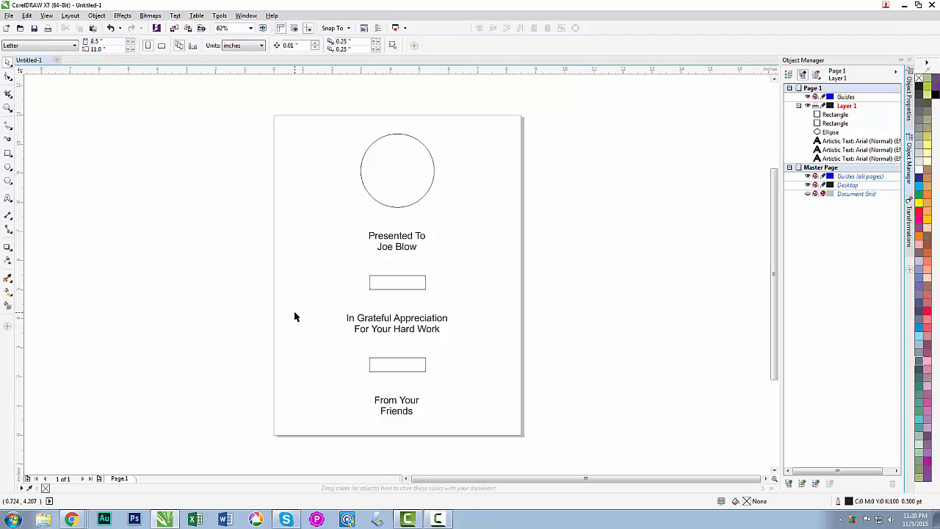
# - Enlarge the "In Grateful Appreciation For Your Hard Work" text proportionally about its center to about 5.67 inches wide, and deselect it
pyautogui.click(389, 331)
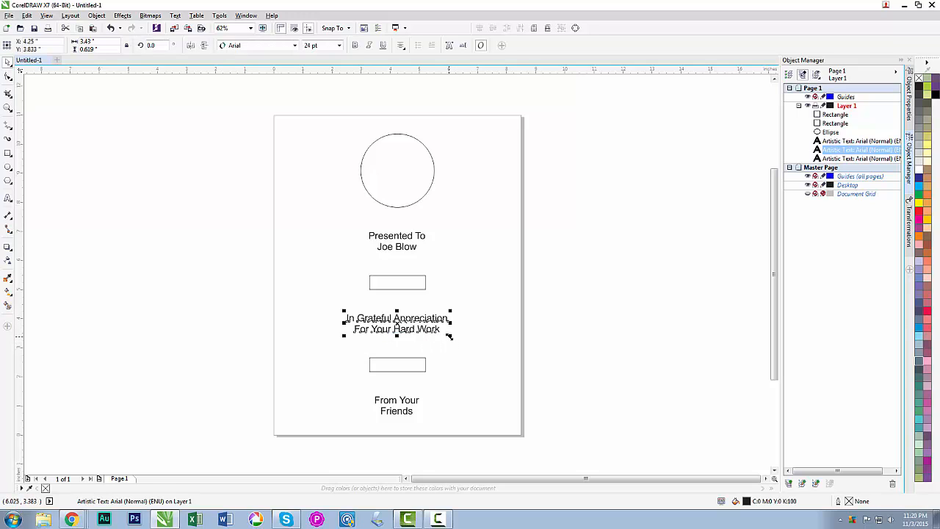
pyautogui.moveTo(450, 337)
pyautogui.mouseDown()
pyautogui.moveTo(525, 374)
pyautogui.moveTo(430, 326)
pyautogui.moveTo(465, 346)
pyautogui.mouseUp()
pyautogui.hotkey('ctrl', 'z')
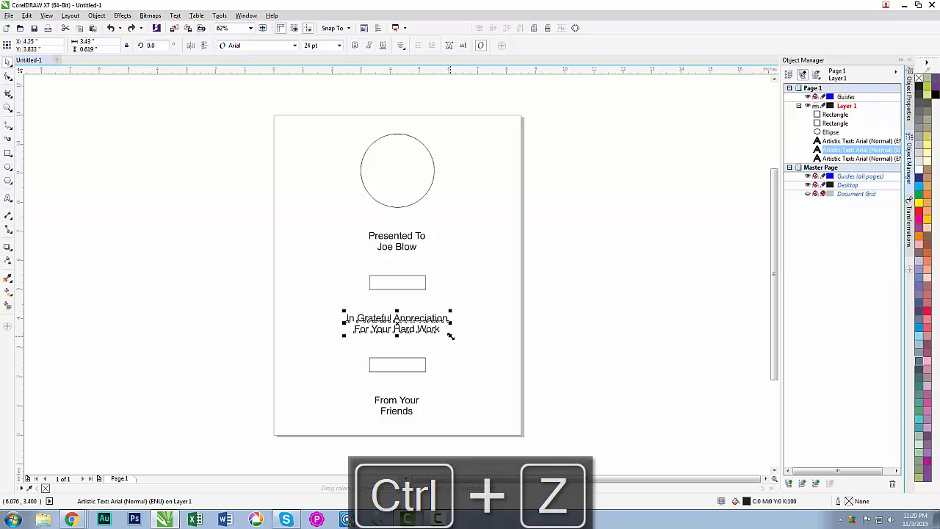
pyautogui.moveTo(451, 337); pyautogui.dragTo(483, 365)
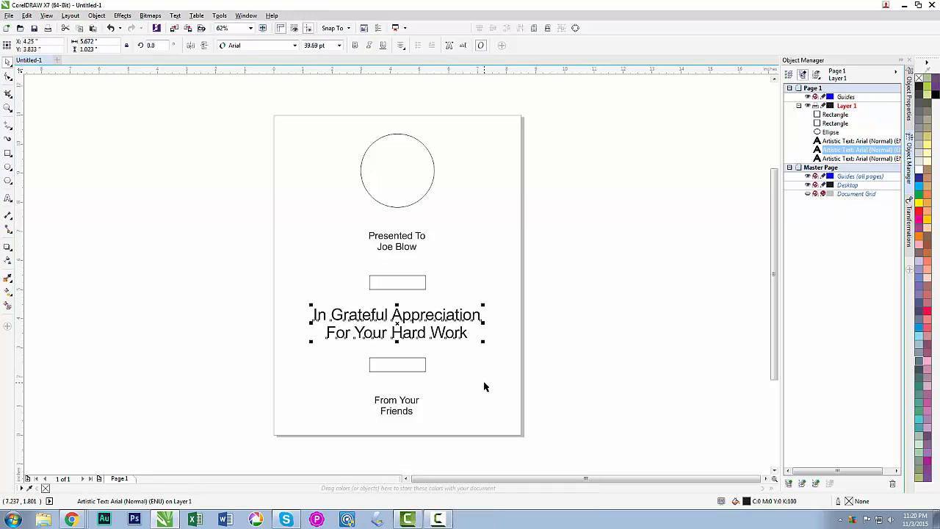
pyautogui.click(484, 387)
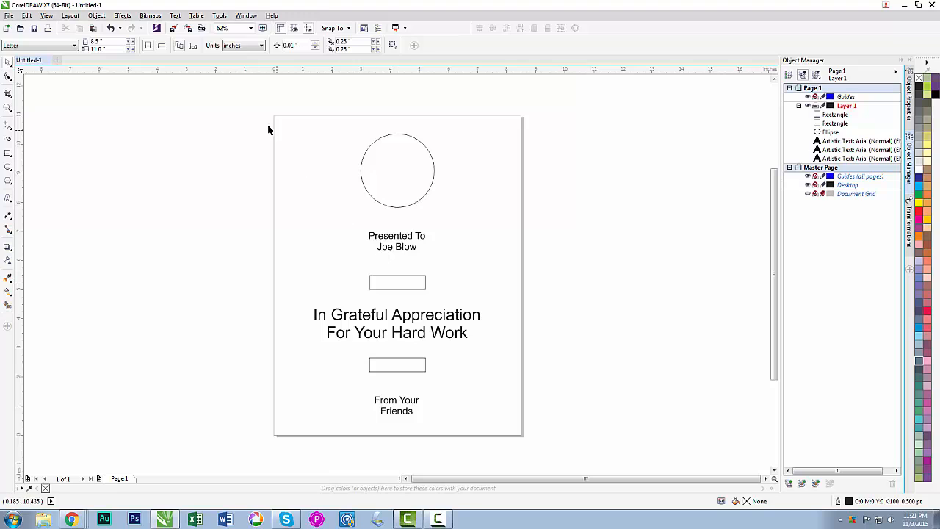
# - Redistribute the vertical spacing of all six objects around the enlarged text and deselect them
pyautogui.moveTo(259, 112); pyautogui.dragTo(551, 430)
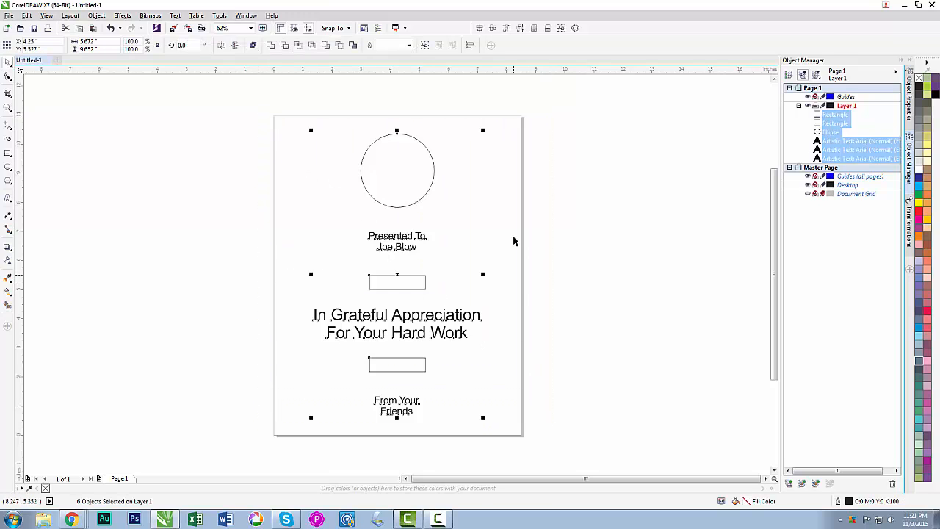
pyautogui.click(520, 28)
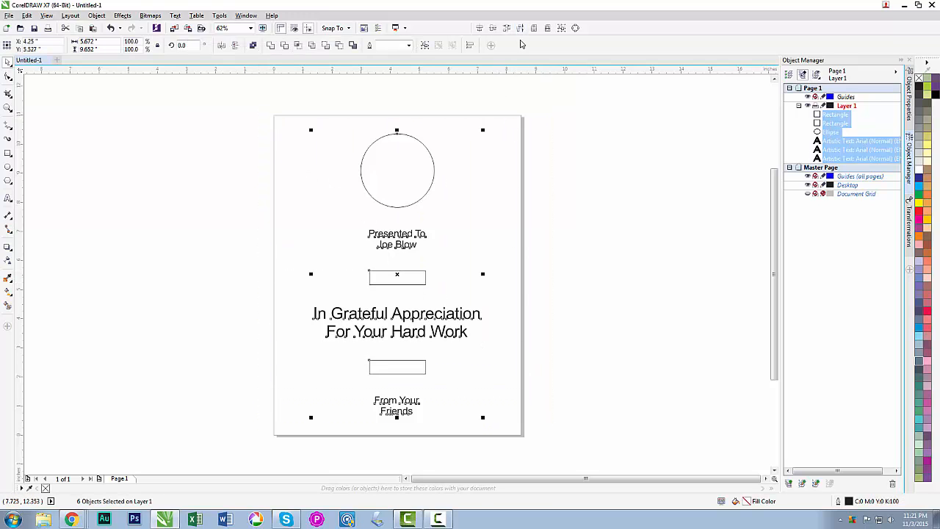
pyautogui.click(570, 249)
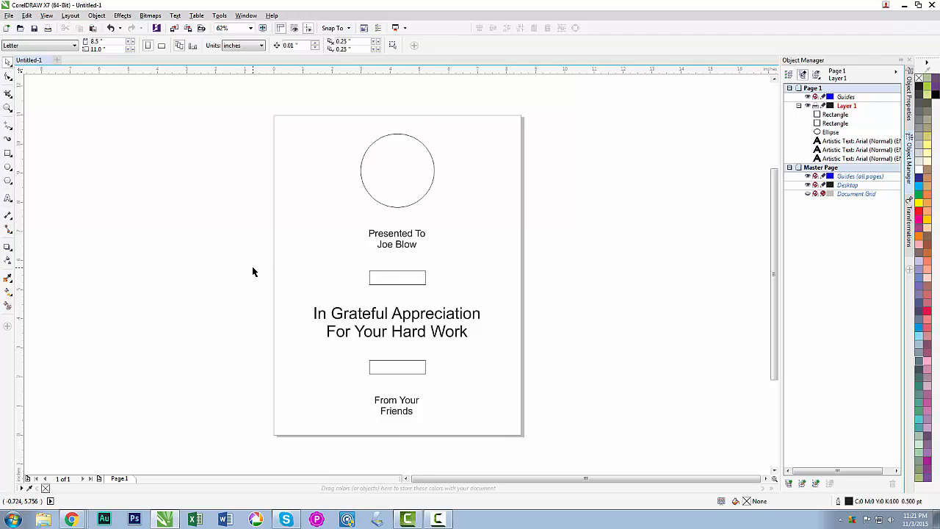